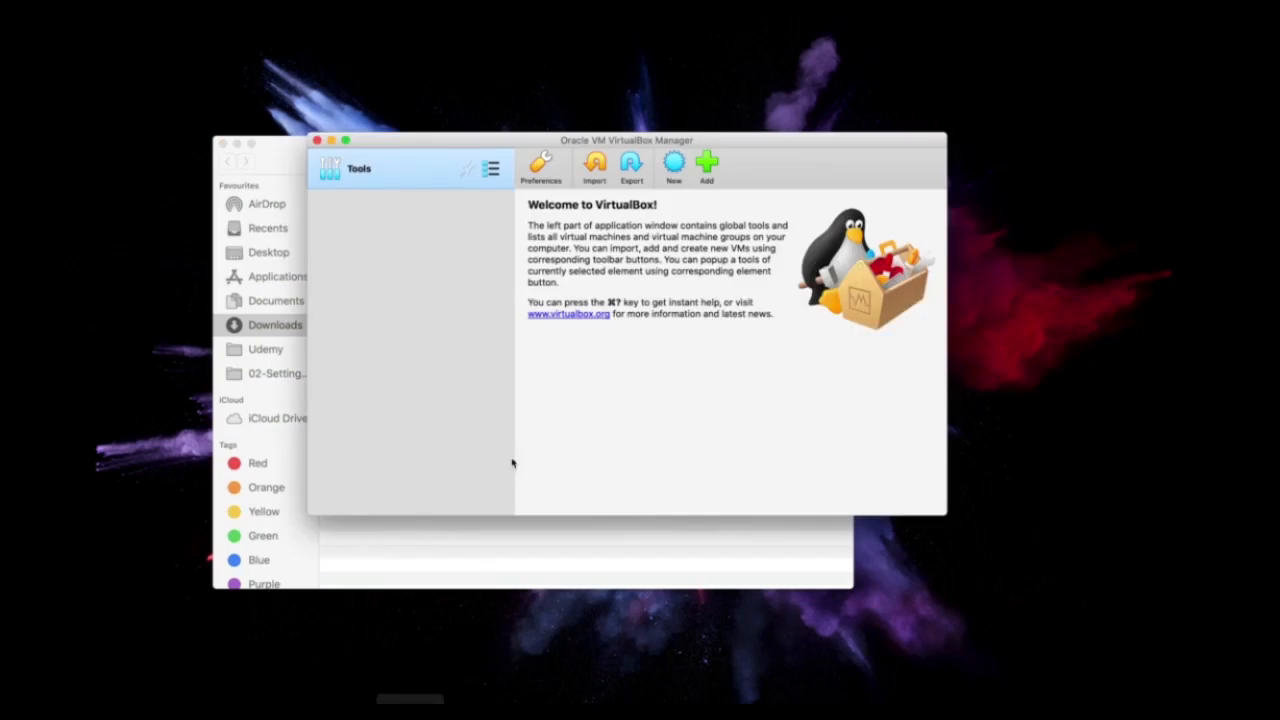
Pick kali-linux-2020.2-vbox-amd64.ova from Downloads and reach its appliance settings (2 CPUs, 2048 MB RAM)
click(596, 166)
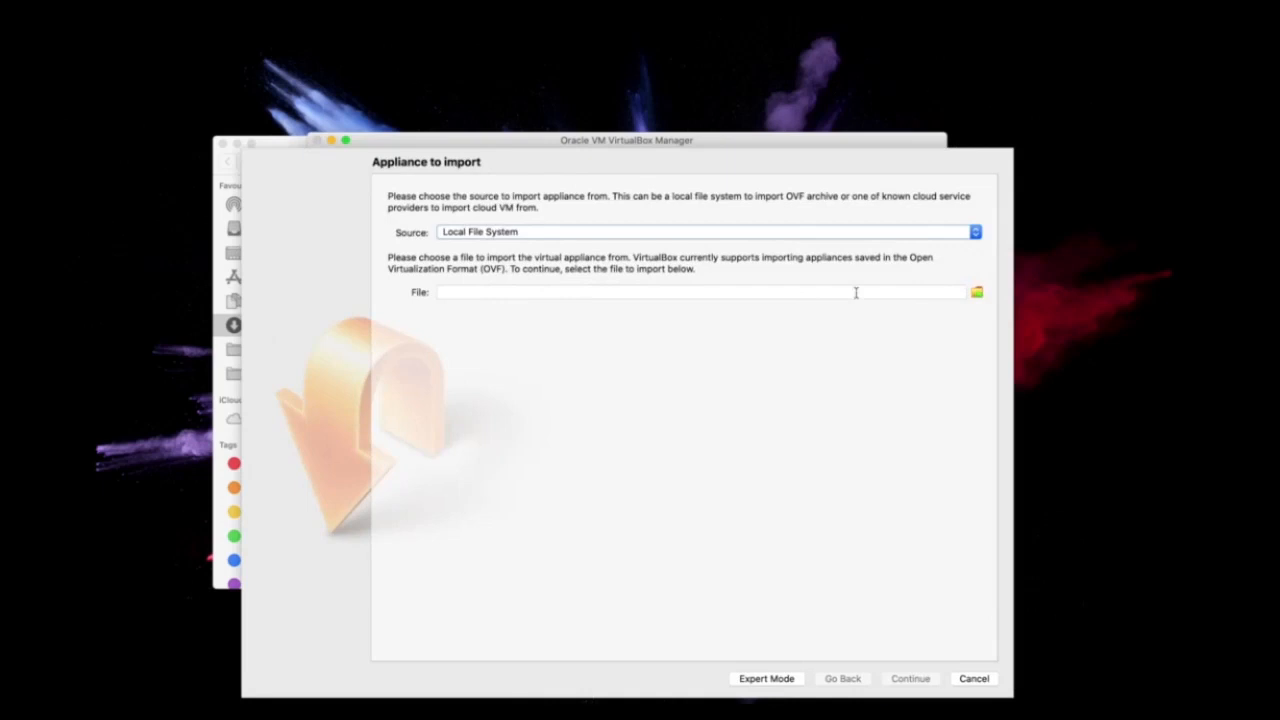
click(977, 293)
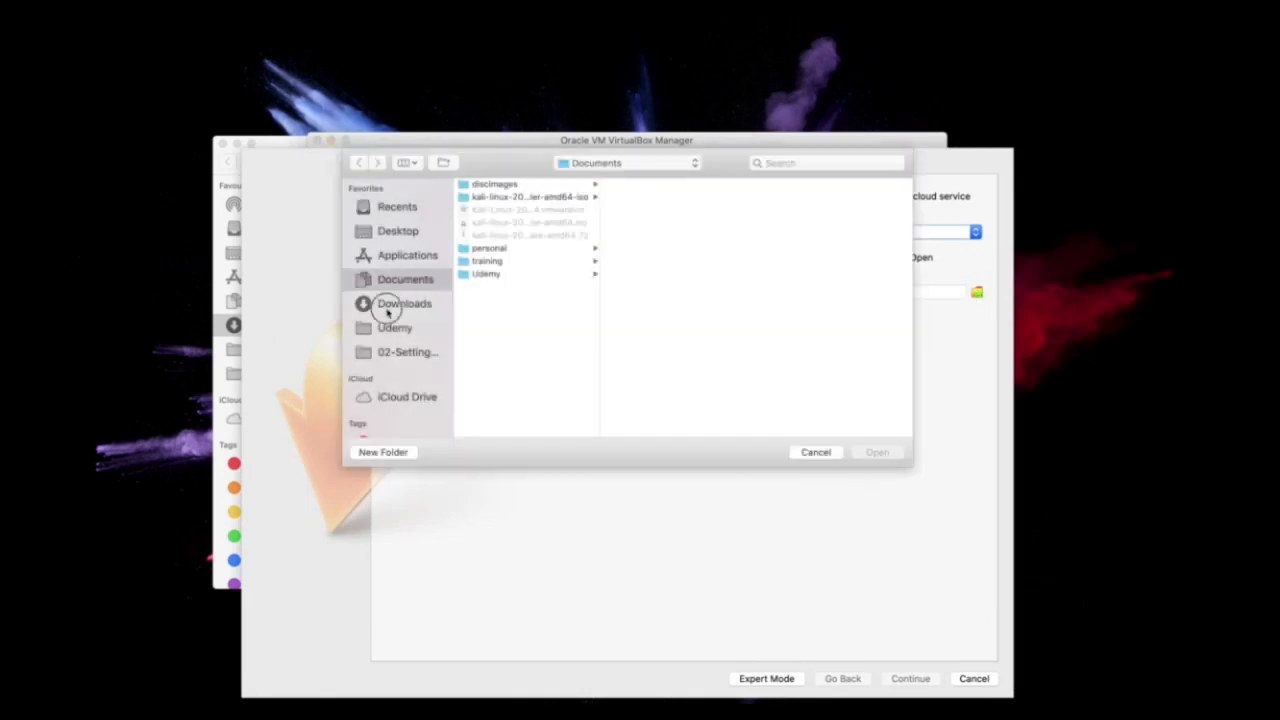
click(395, 305)
click(530, 185)
click(874, 453)
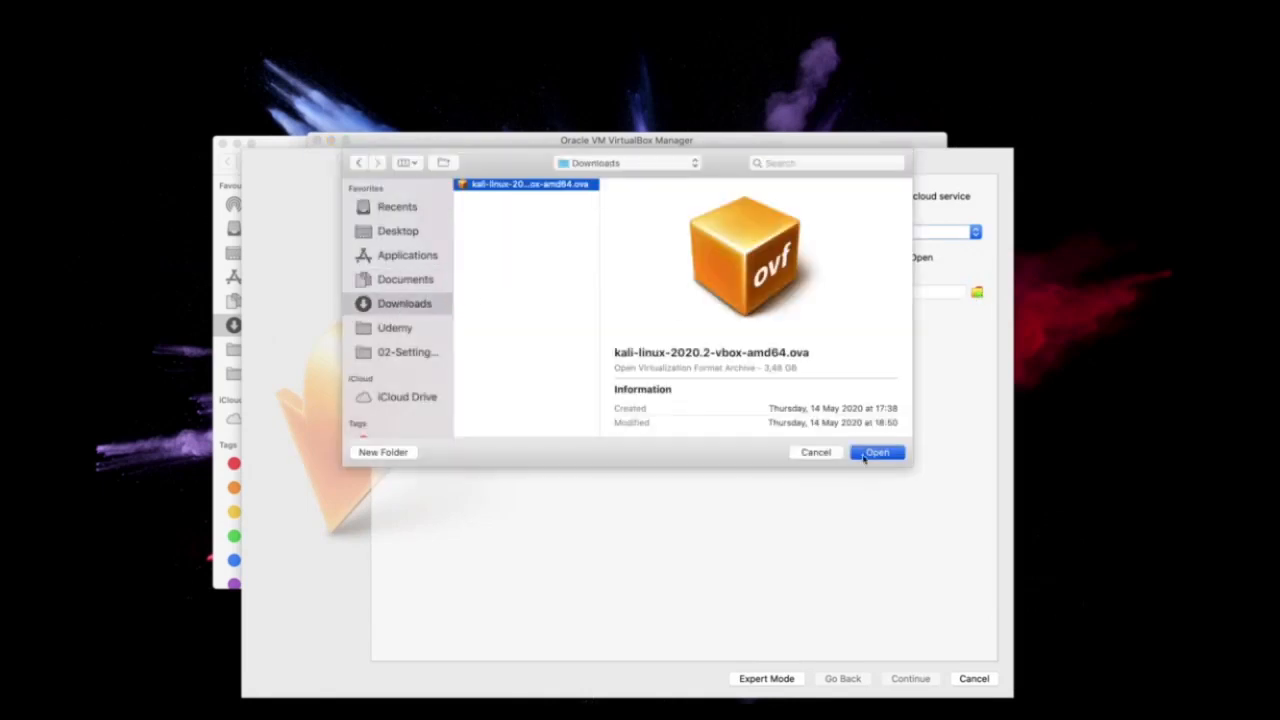
click(913, 679)
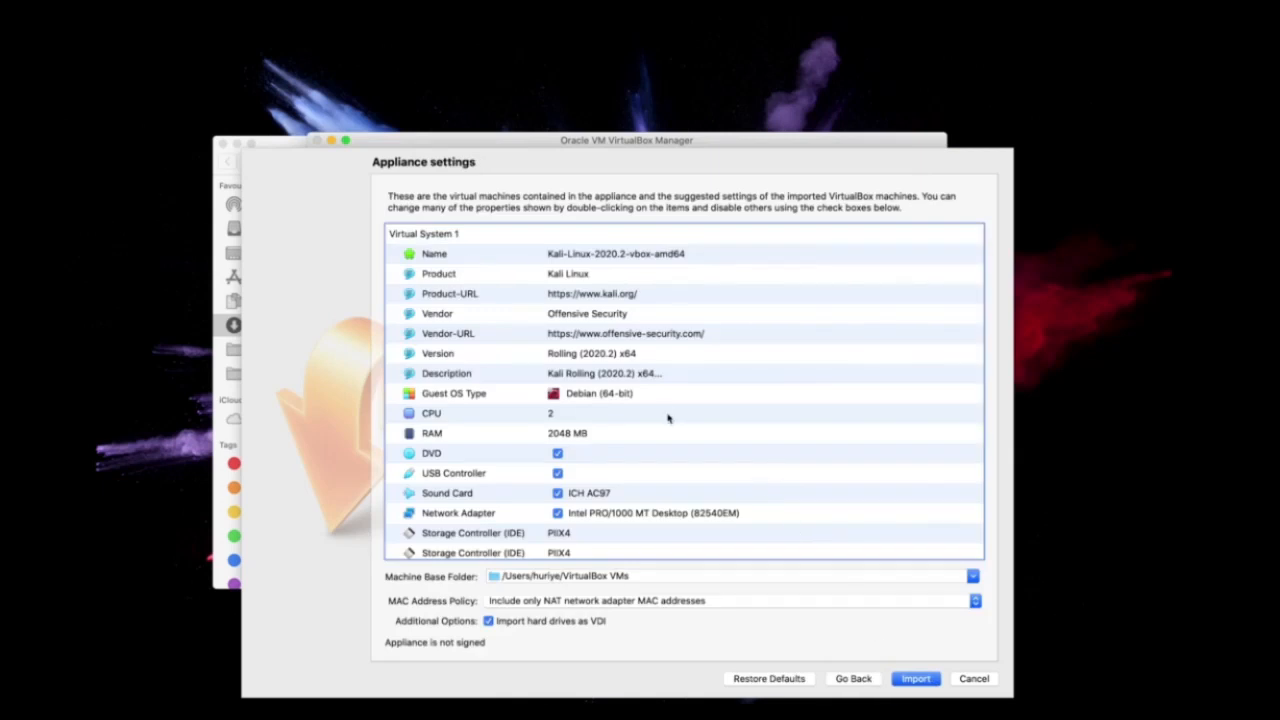
Review the appliance settings, start the import, and accept the Kali licence agreement
scroll(663, 409, down, 4)
scroll(661, 409, down, 1)
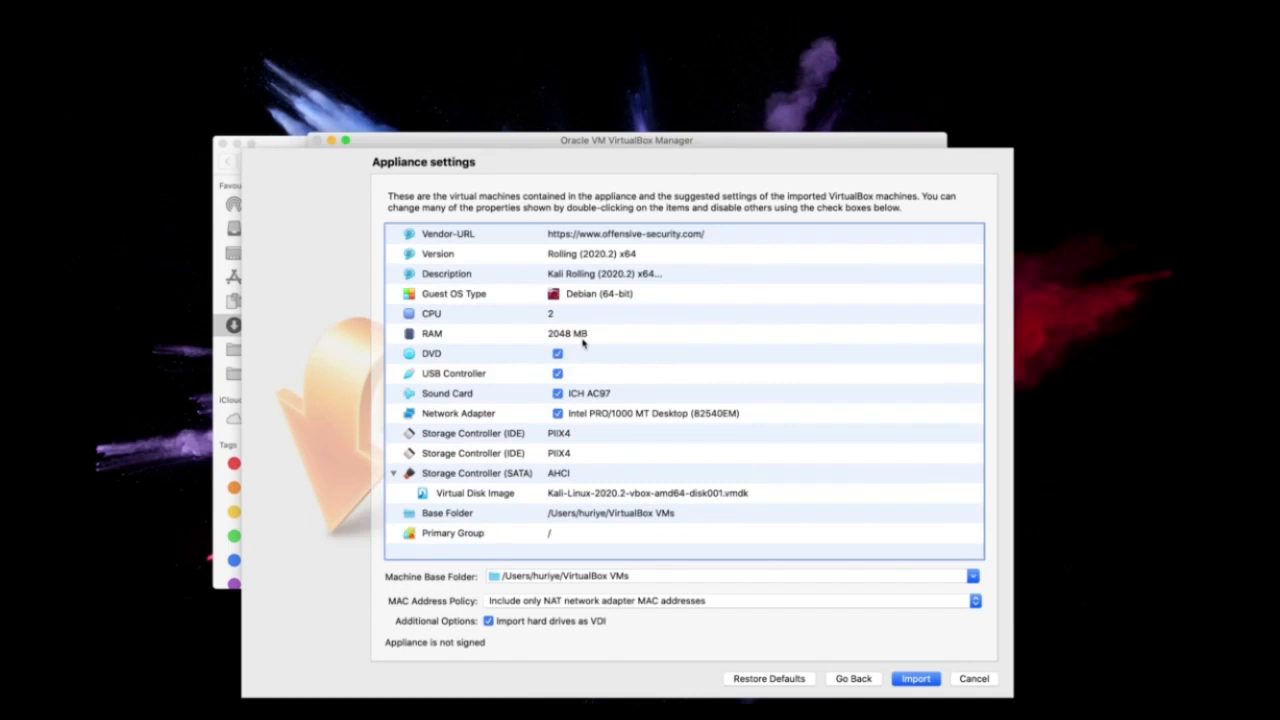
scroll(590, 343, up, 2)
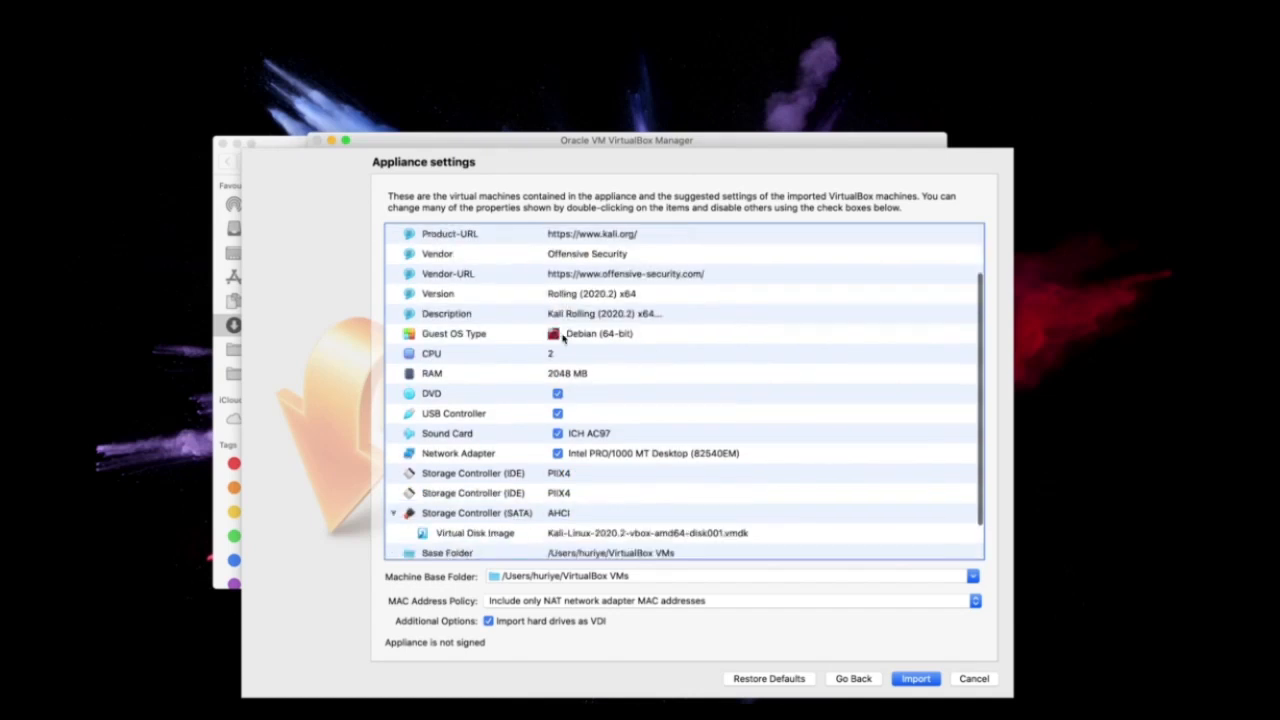
scroll(640, 450, down, 2)
click(924, 685)
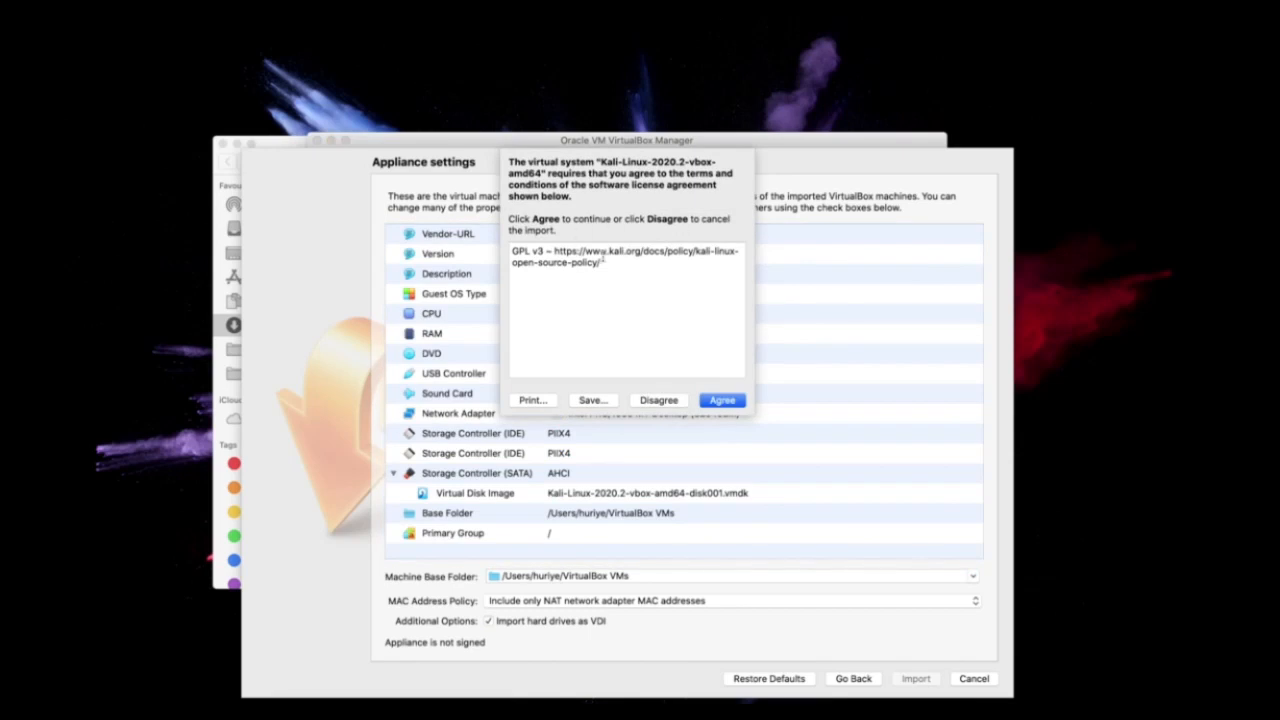
click(722, 401)
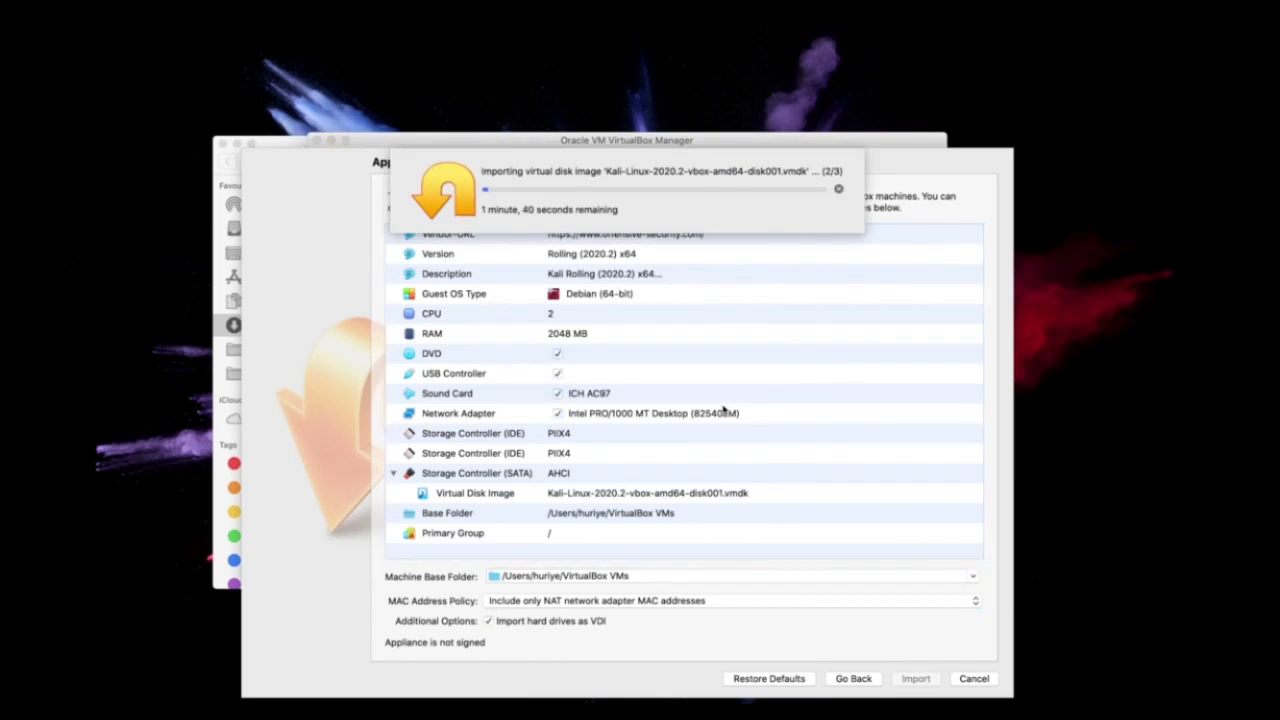
click(757, 714)
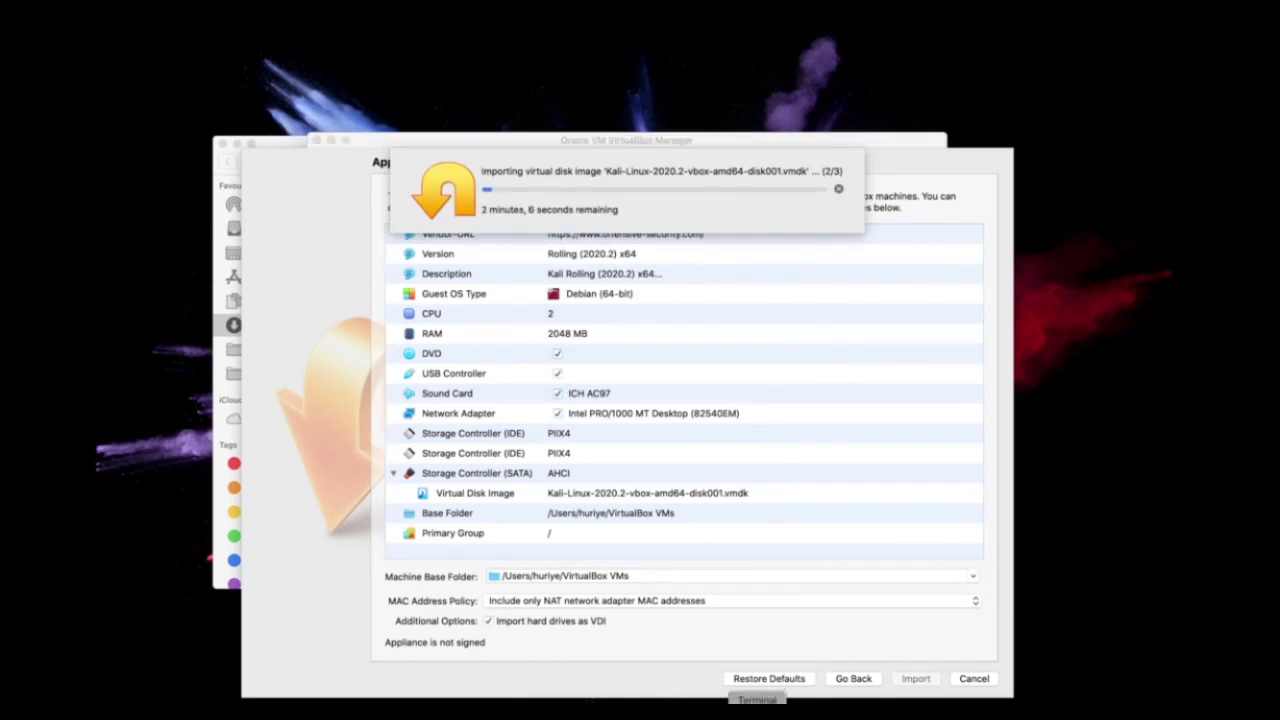
Run df -h in a widened Terminal and select the main disk's 140Gi available space
text(df)
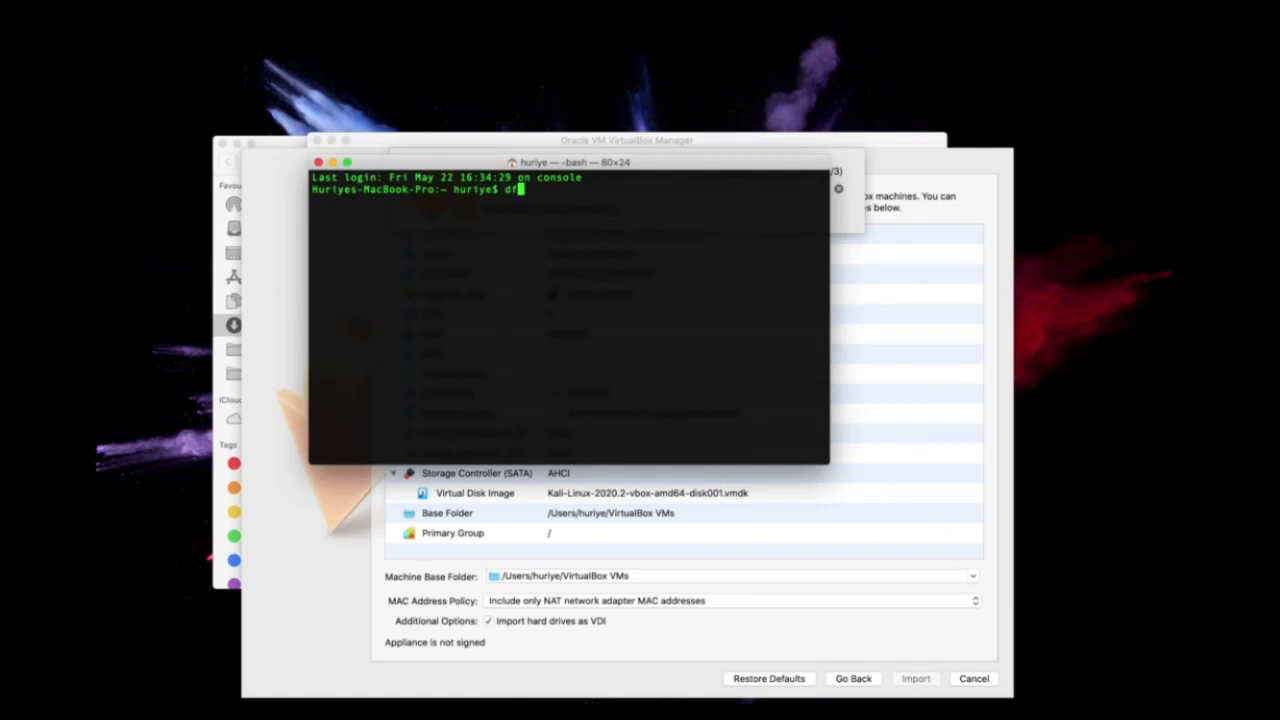
text( -h)
key(Return)
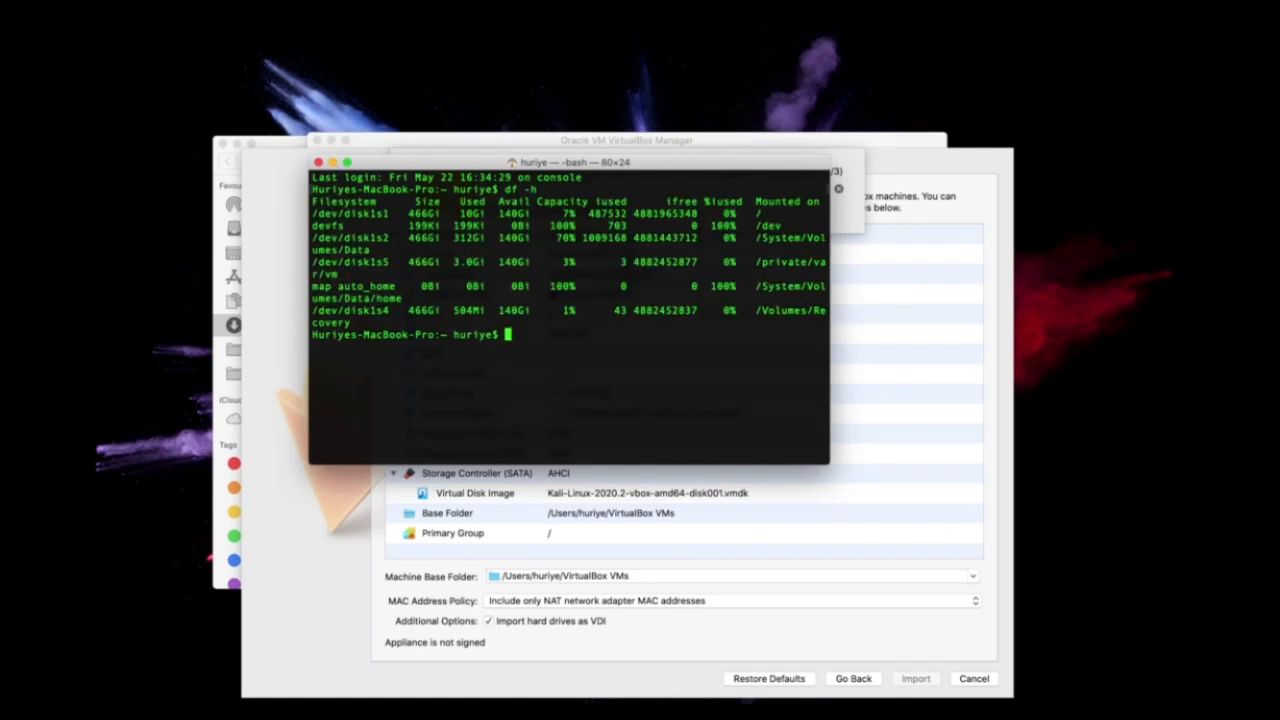
drag(831, 293, 980, 308)
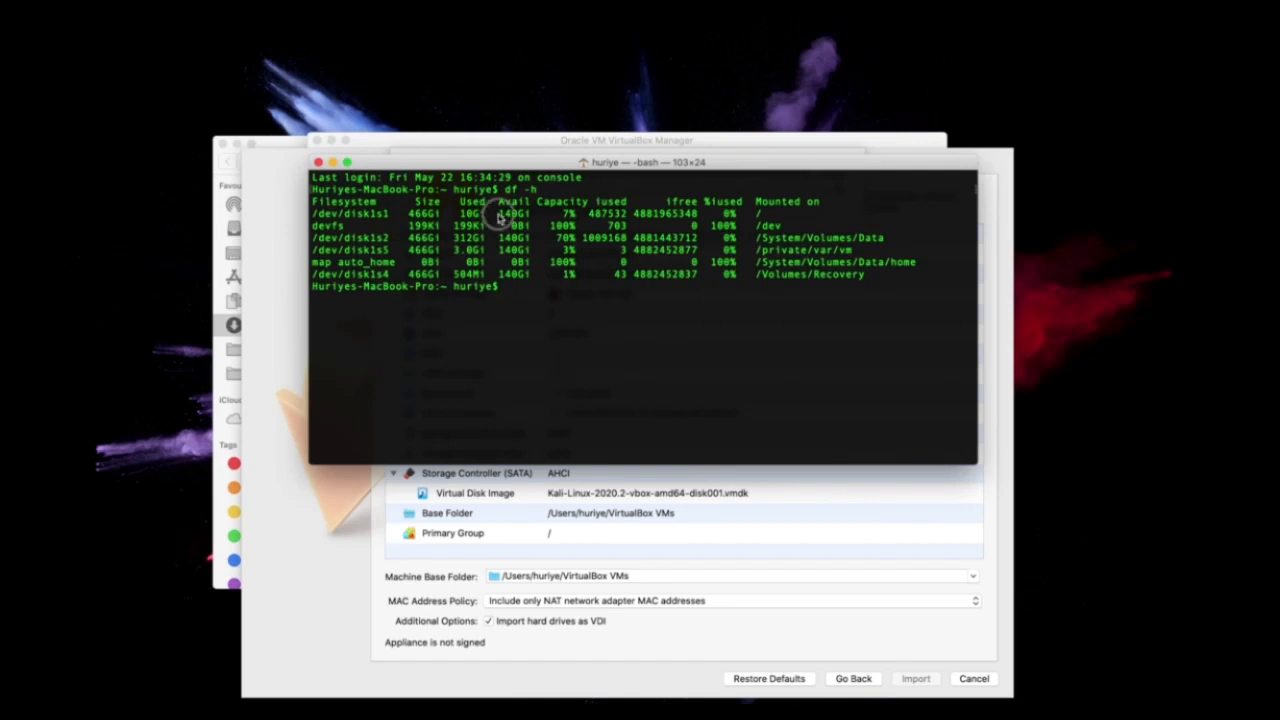
double_click(515, 213)
Close Terminal, review the imported Kali-Linux-2020.2-vbox-amd64 machine's details, and start it
click(318, 163)
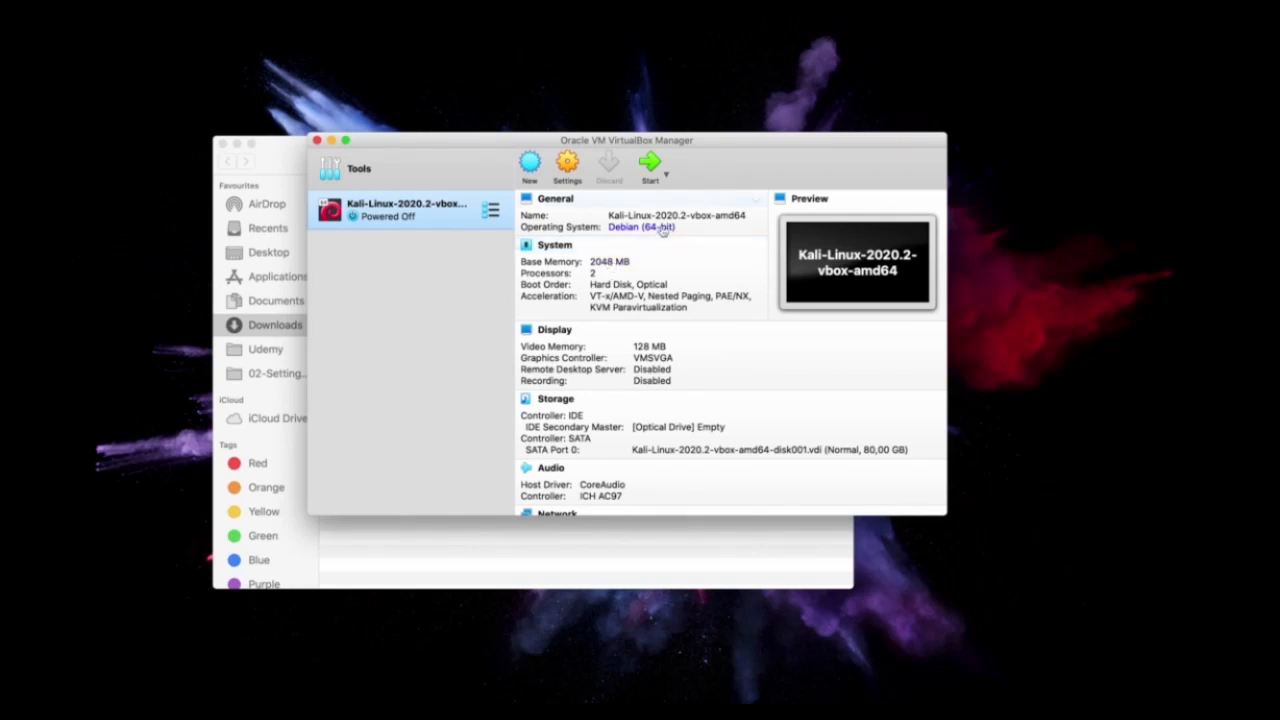
scroll(651, 292, down, 5)
scroll(651, 292, down, 3)
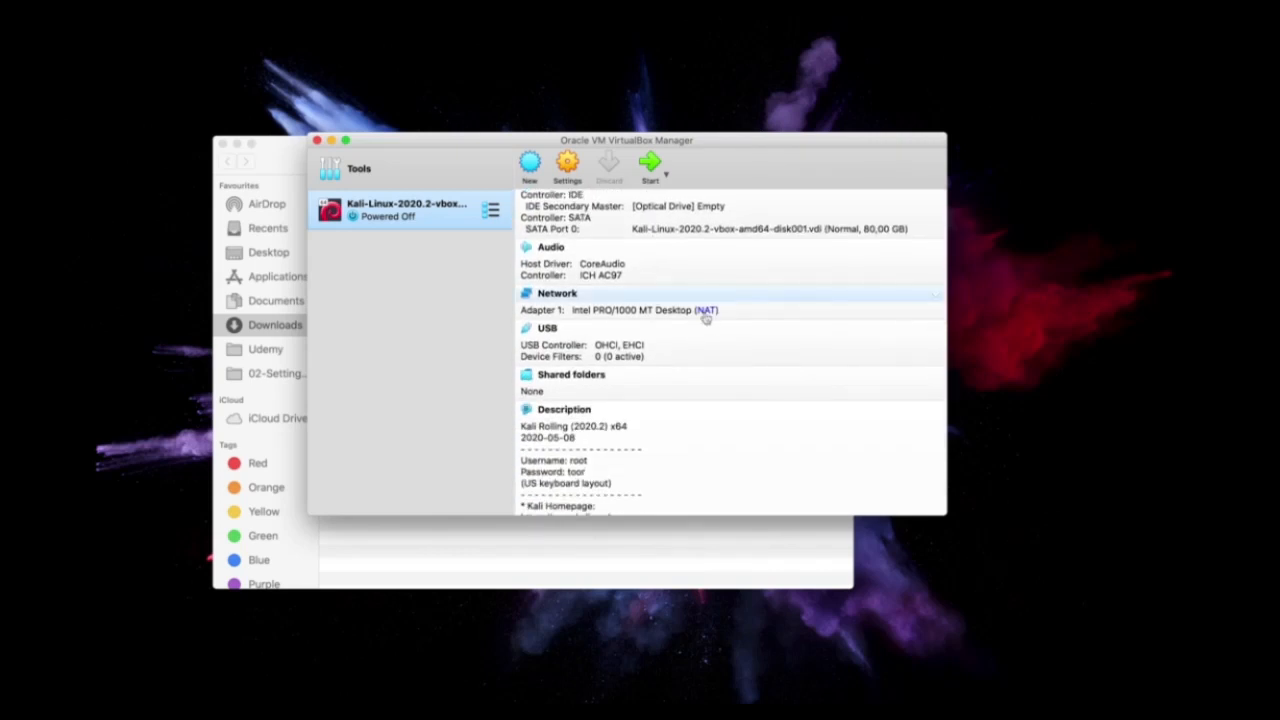
scroll(603, 314, up, 8)
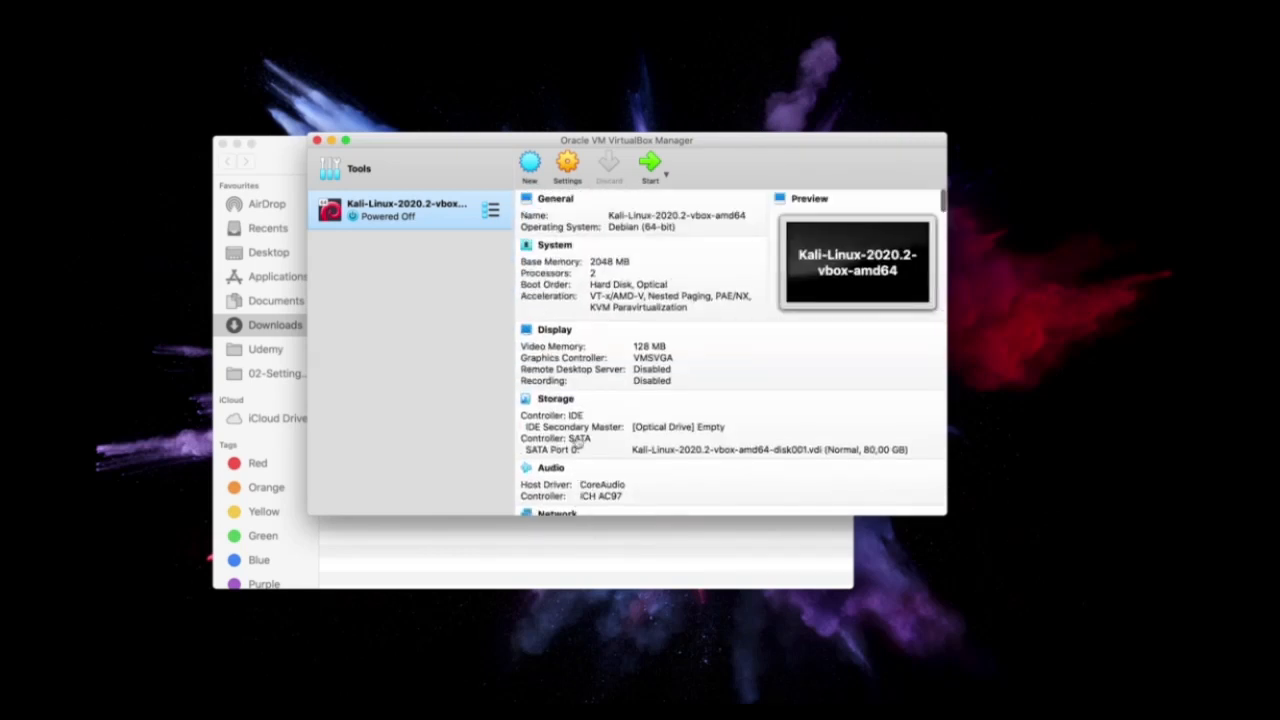
click(649, 166)
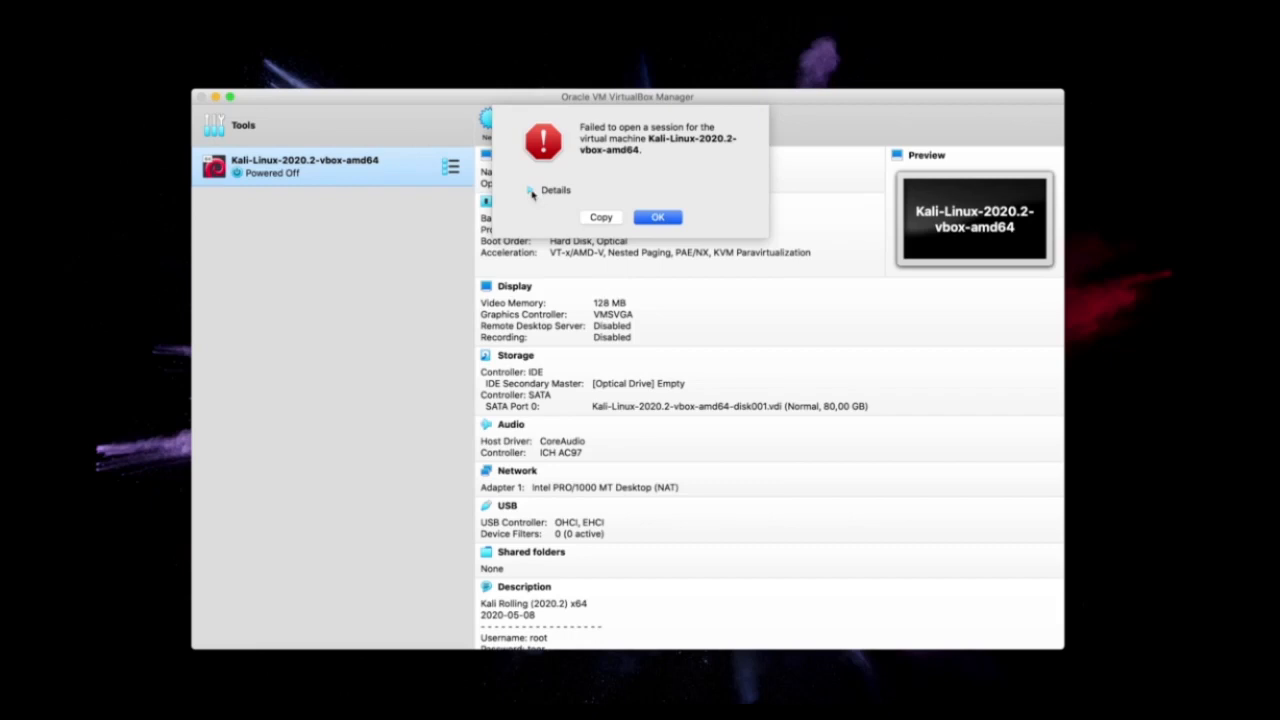
Expand the start error details and select the missing 'Oracle VM VirtualBox Extension Pack' name
click(531, 191)
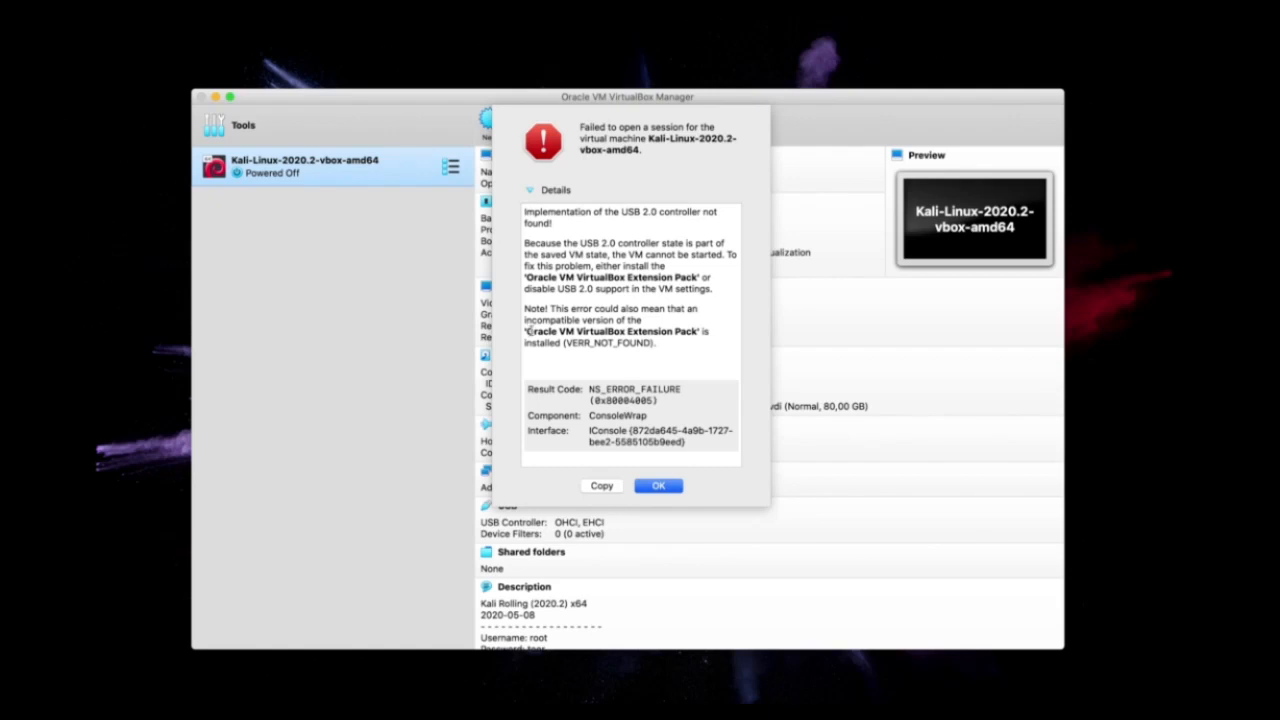
drag(527, 331, 698, 335)
key(super+c)
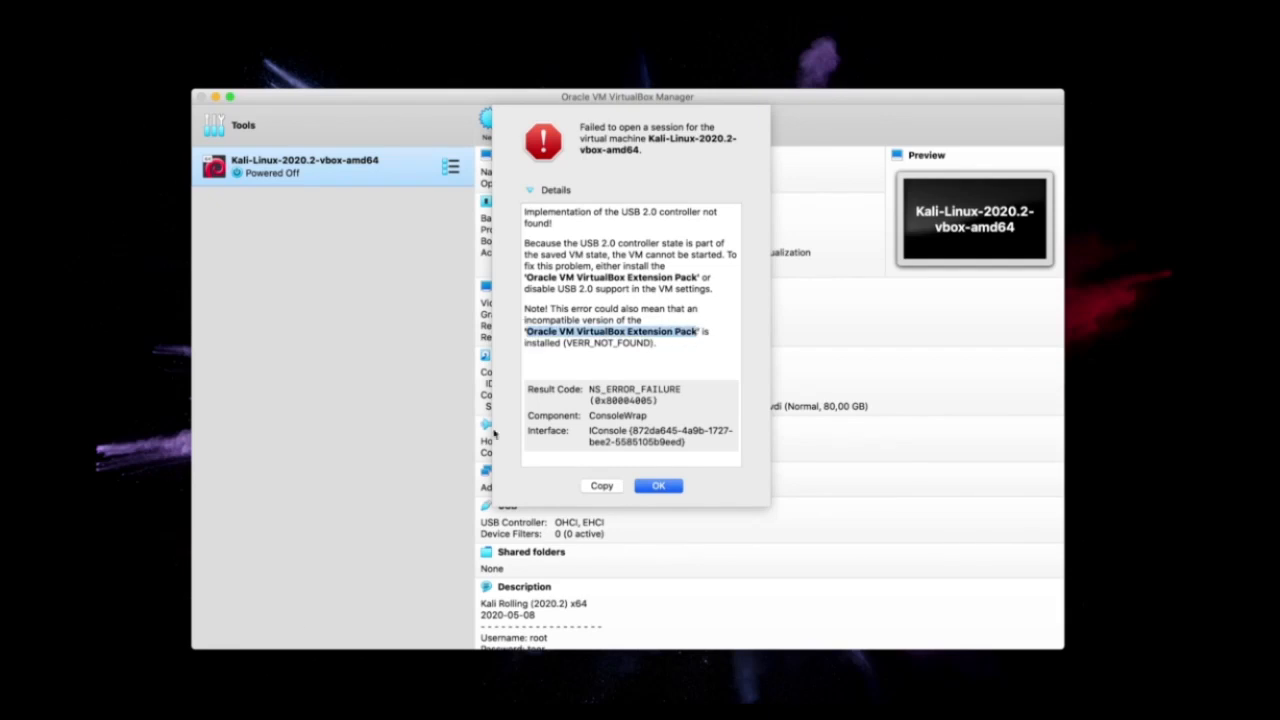
click(237, 703)
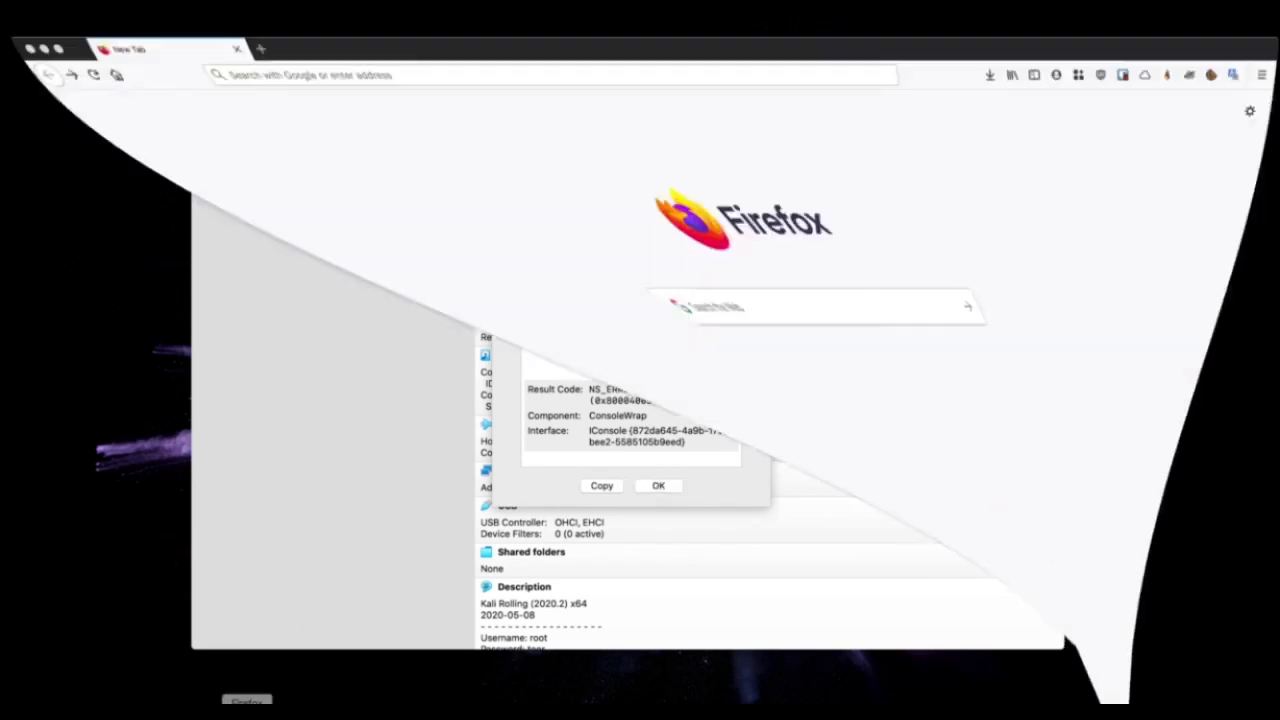
Search the web for the Oracle VM VirtualBox Extension Pack and open the virtualbox.org downloads page
click(481, 262)
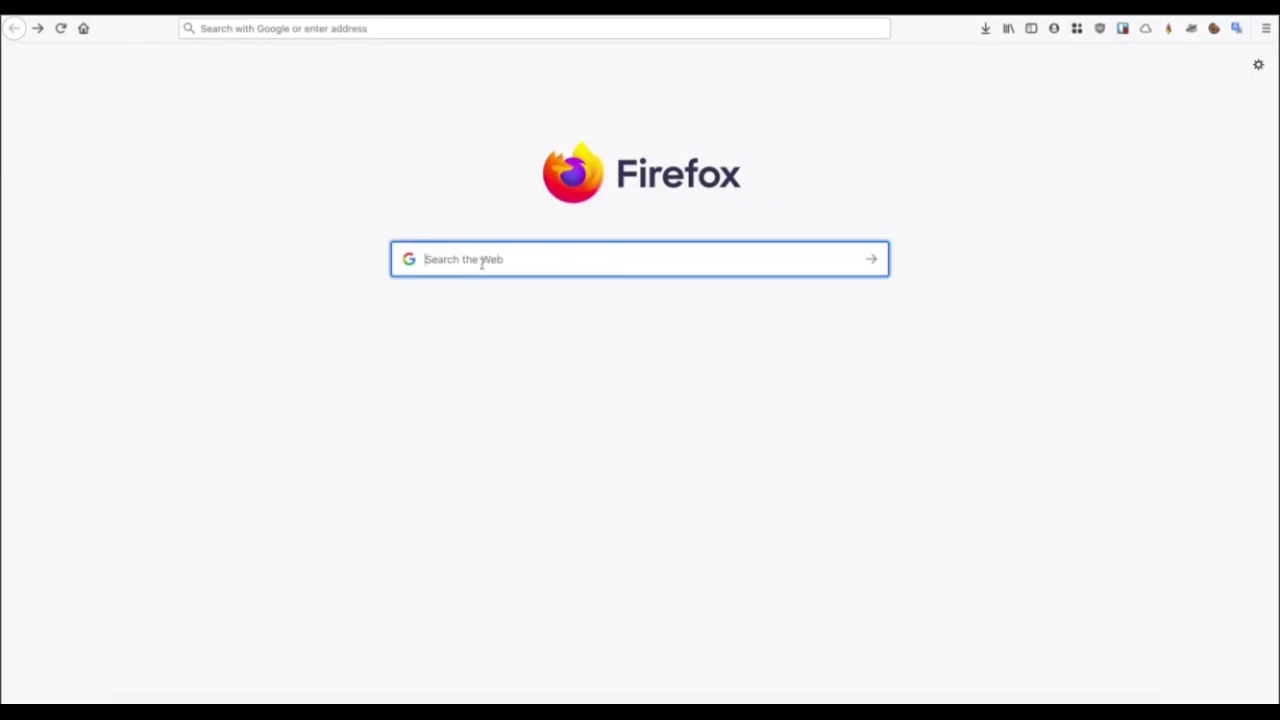
key(super+v)
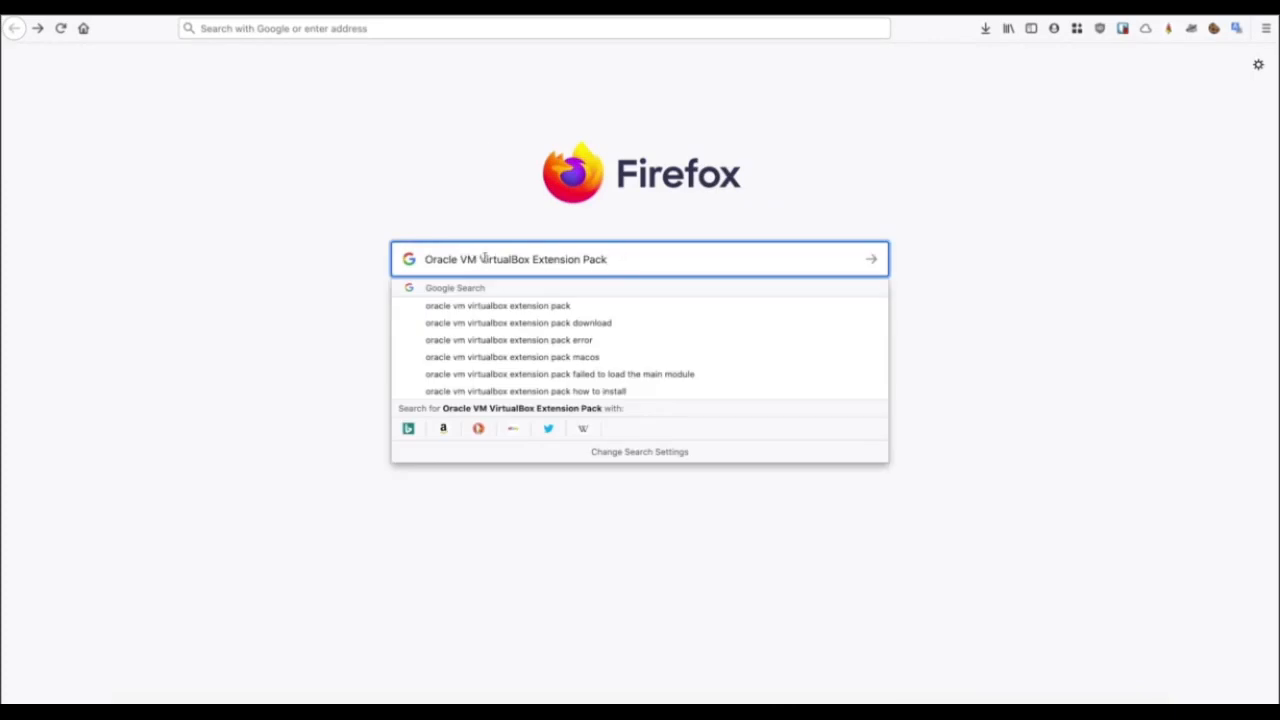
key(Return)
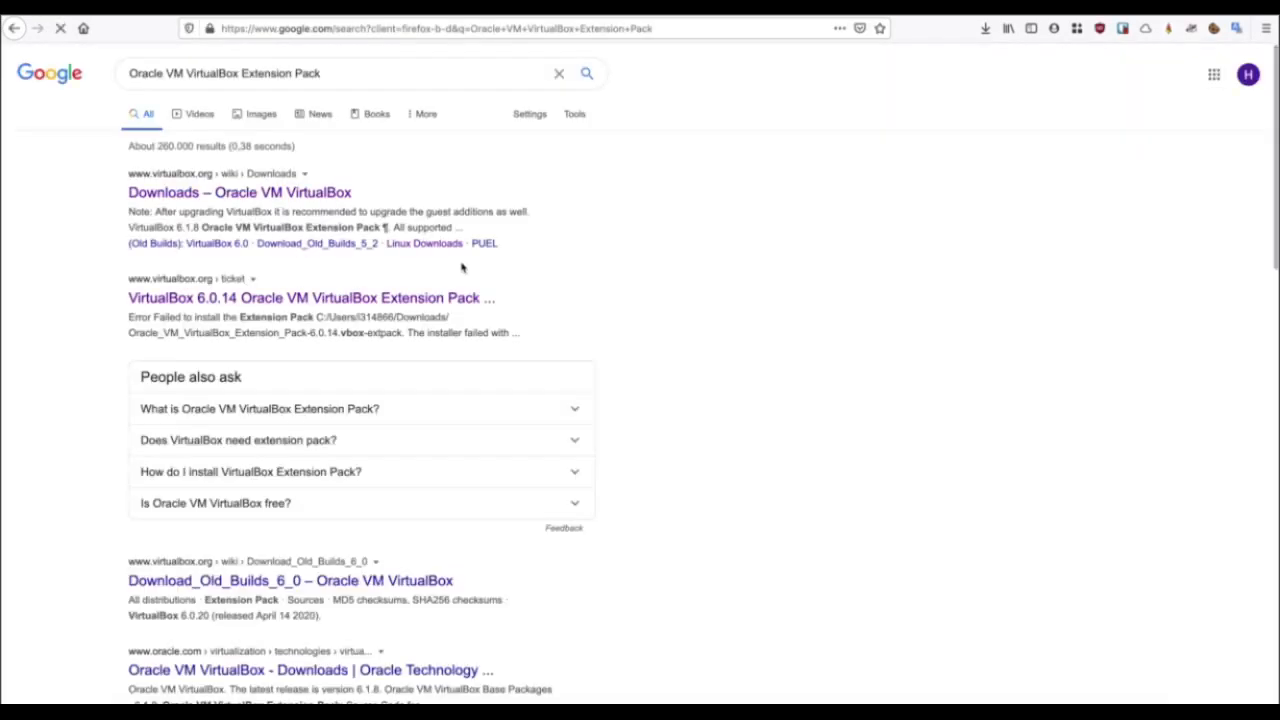
click(232, 202)
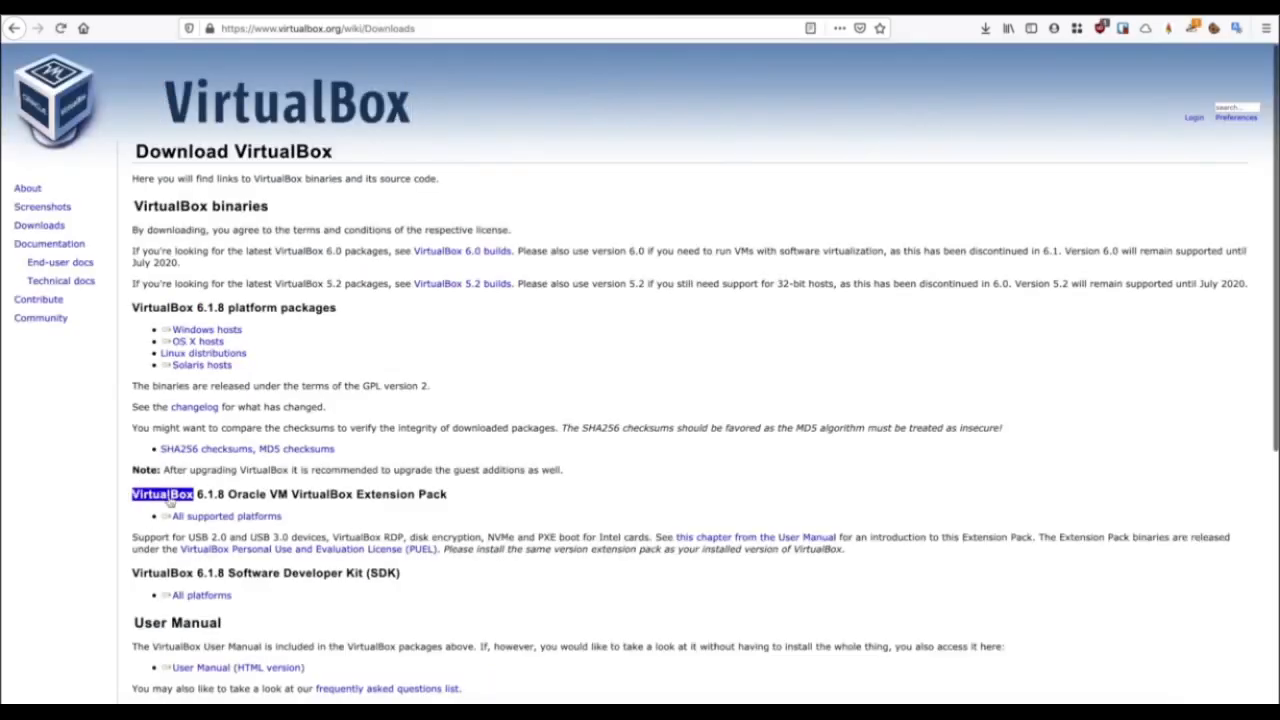
Save the 6.1.8 Extension Pack for all supported platforms and open the downloaded file
drag(224, 494, 456, 500)
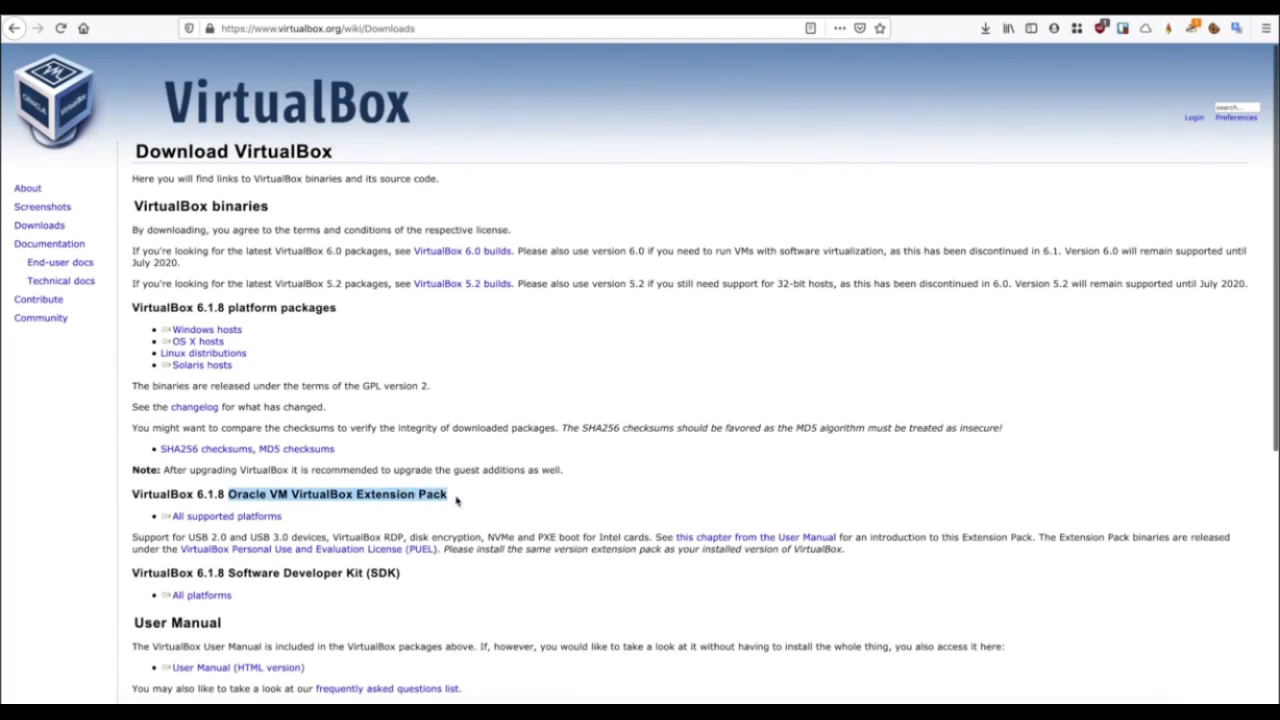
click(197, 521)
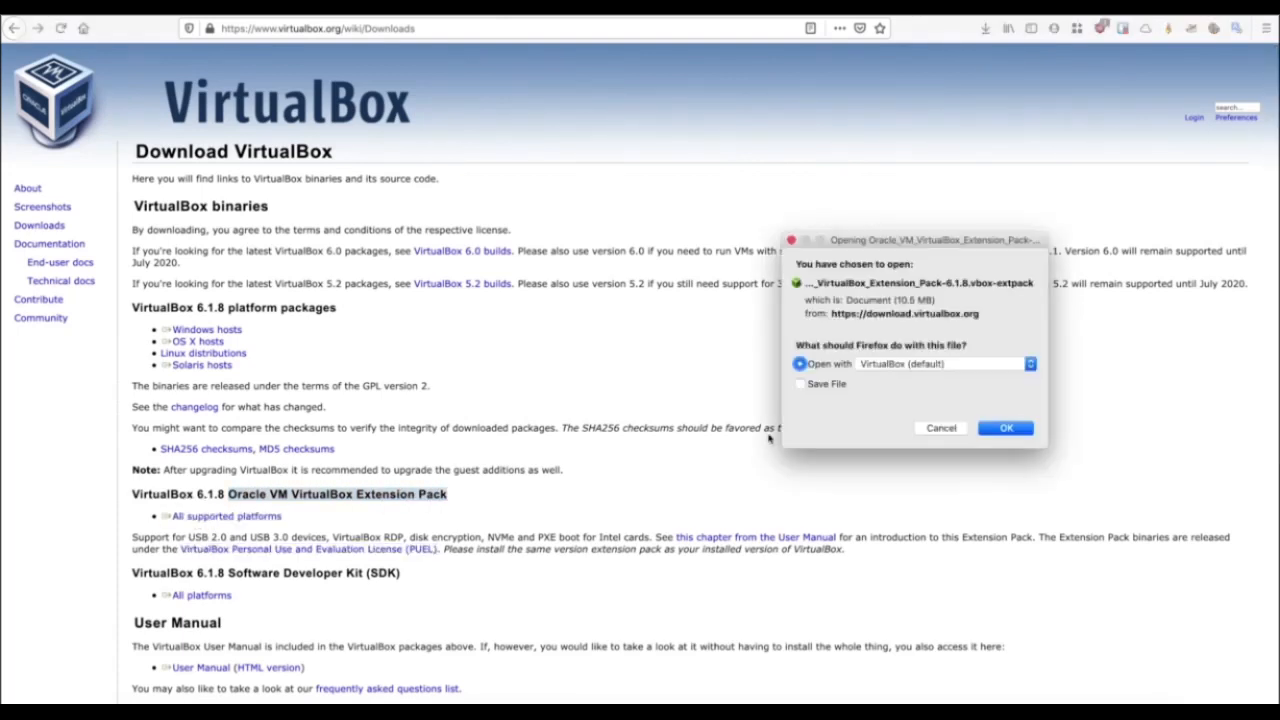
click(801, 385)
click(1003, 428)
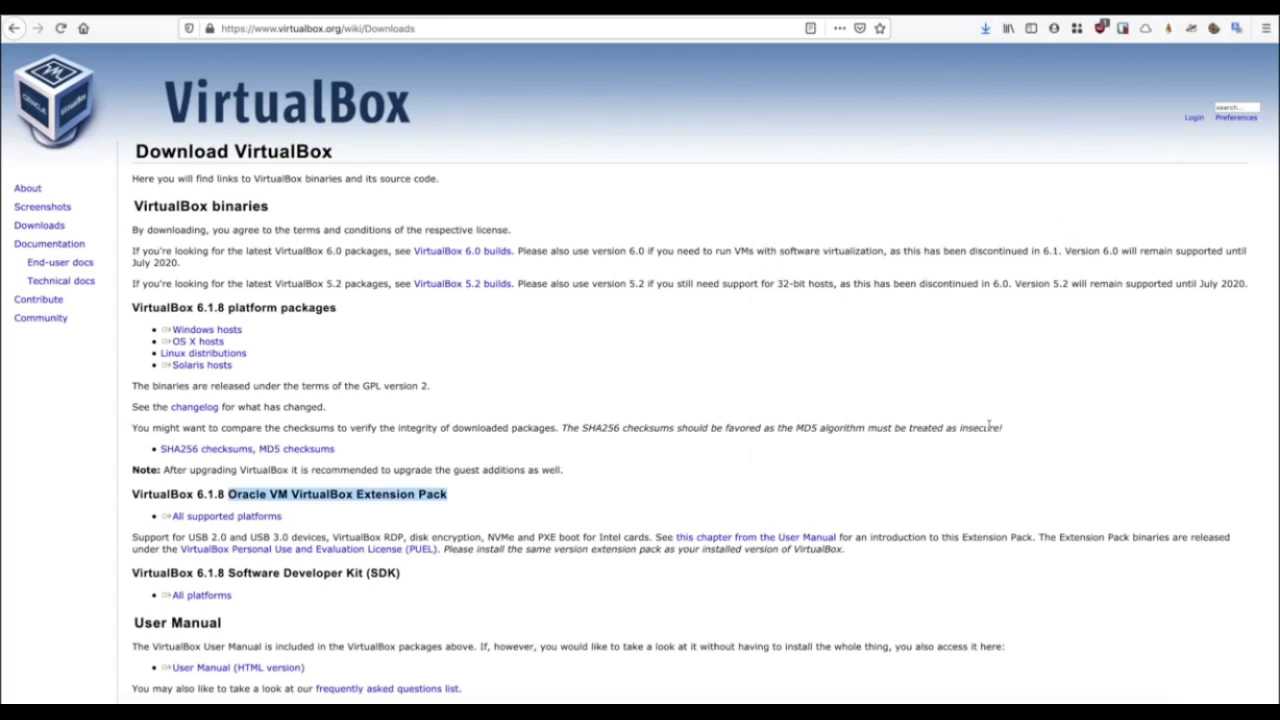
click(985, 30)
click(849, 58)
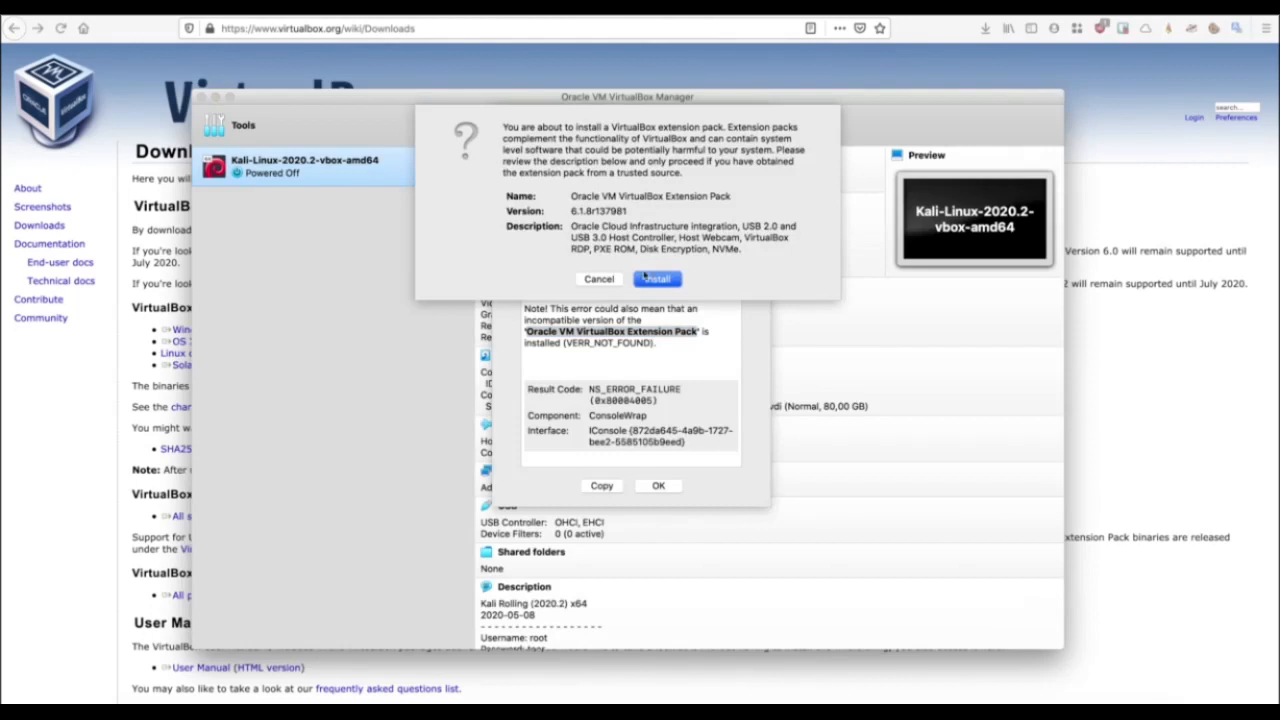
Install the Extension Pack, agreeing to its licence and authorising with the administrator password
click(656, 280)
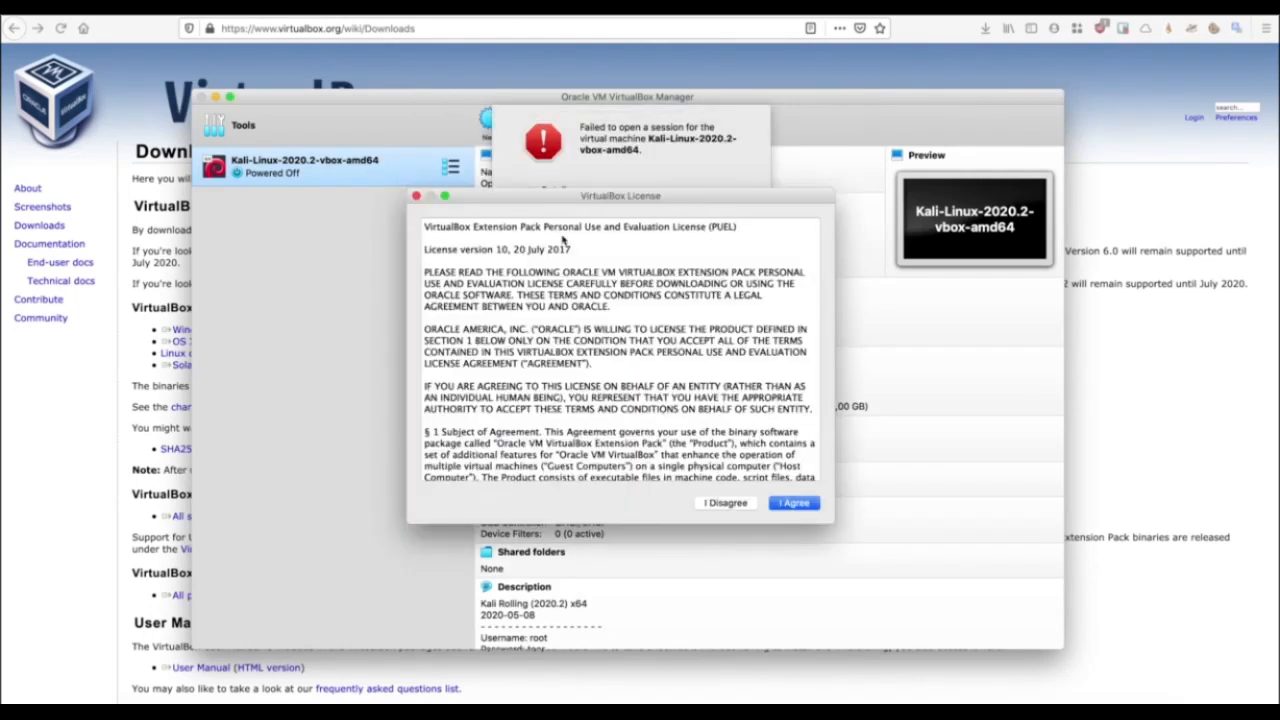
scroll(563, 240, down, 20)
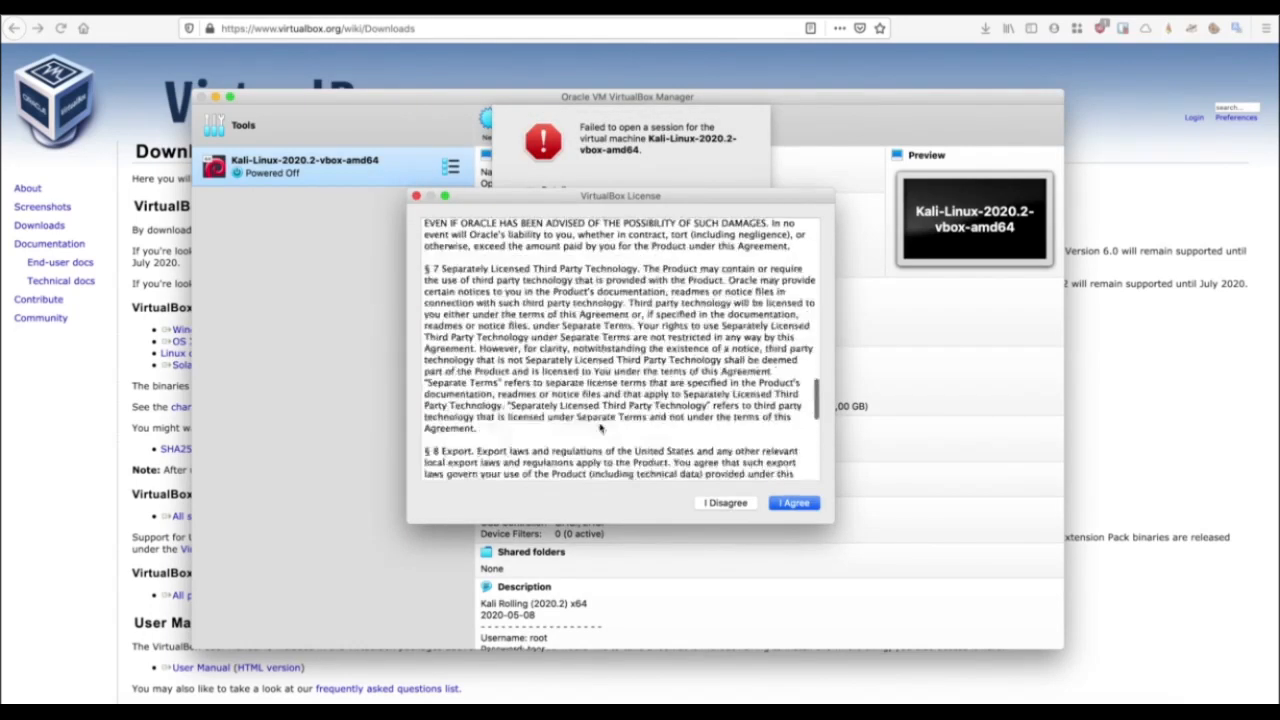
scroll(600, 428, down, 10)
click(795, 504)
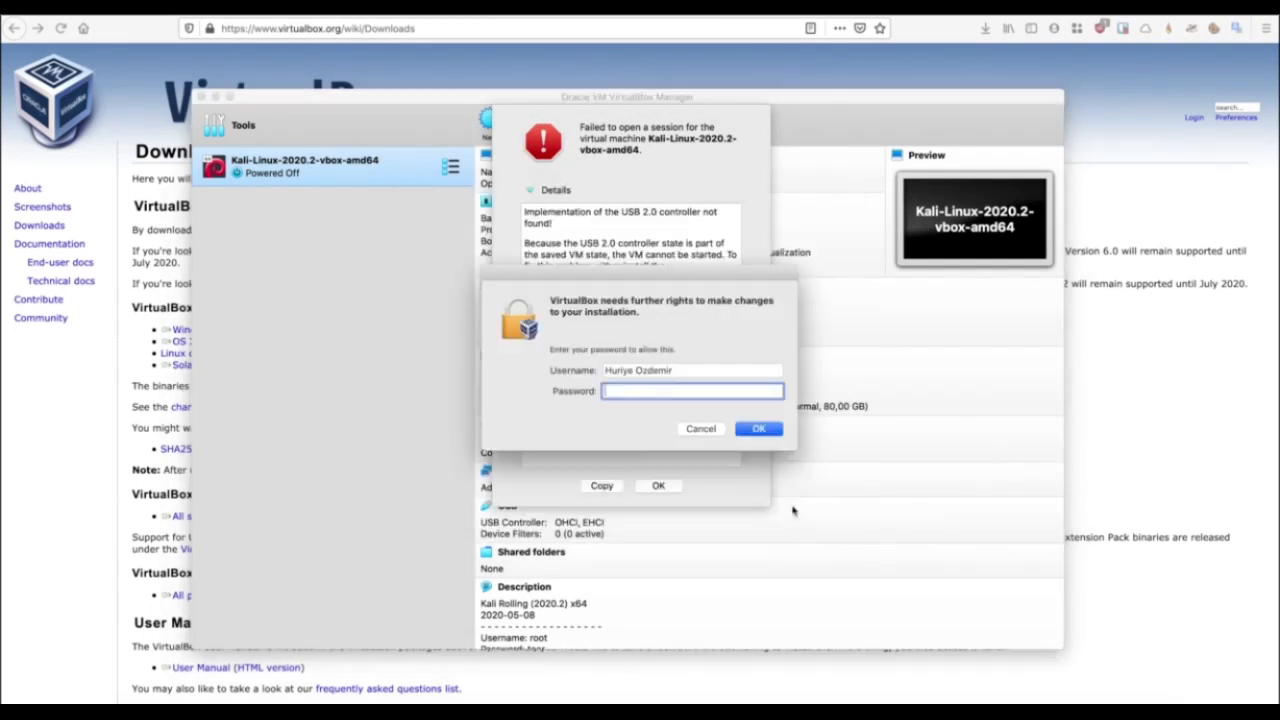
text(**)
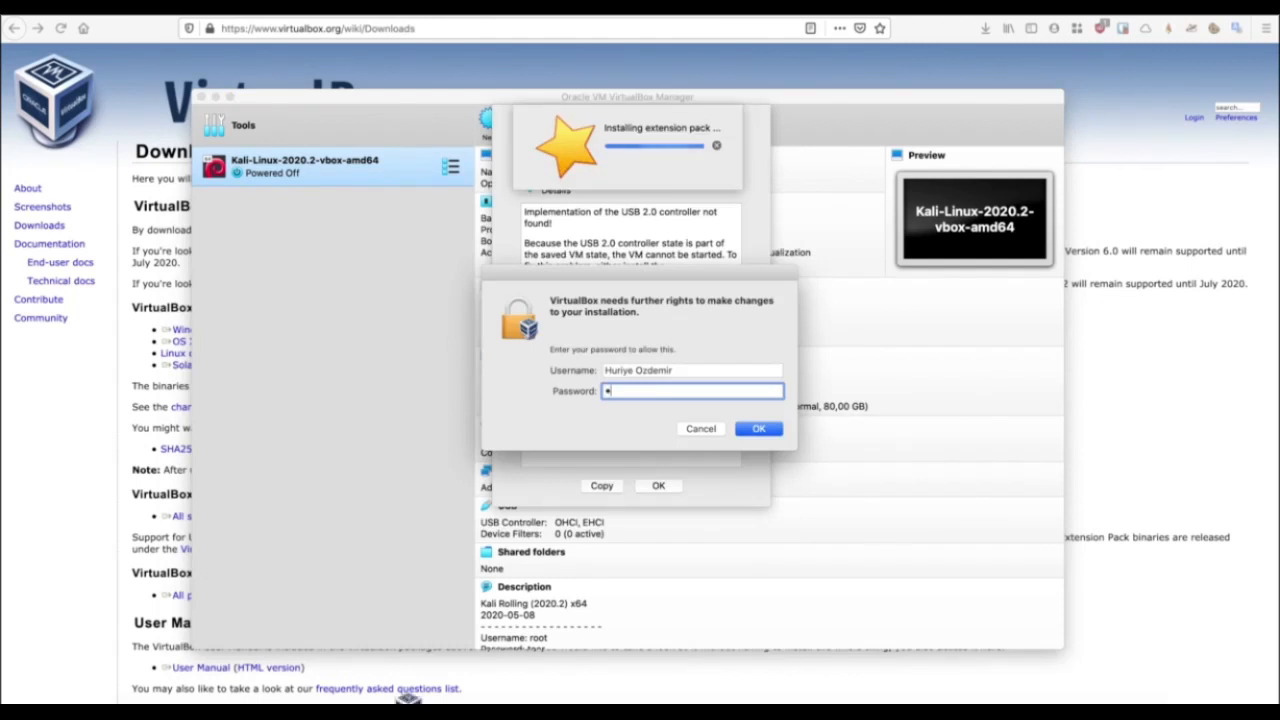
text(*******)
click(750, 432)
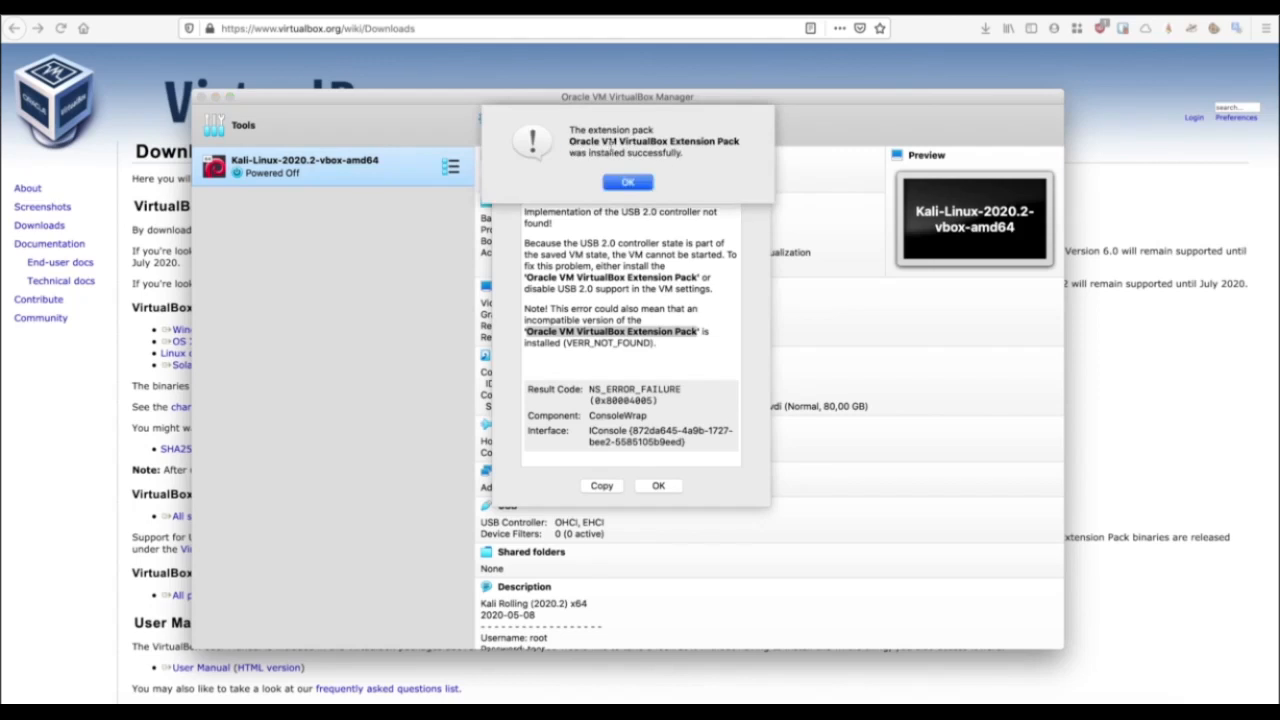
Dismiss the installation success message and the earlier failed-session error
drag(568, 152, 693, 160)
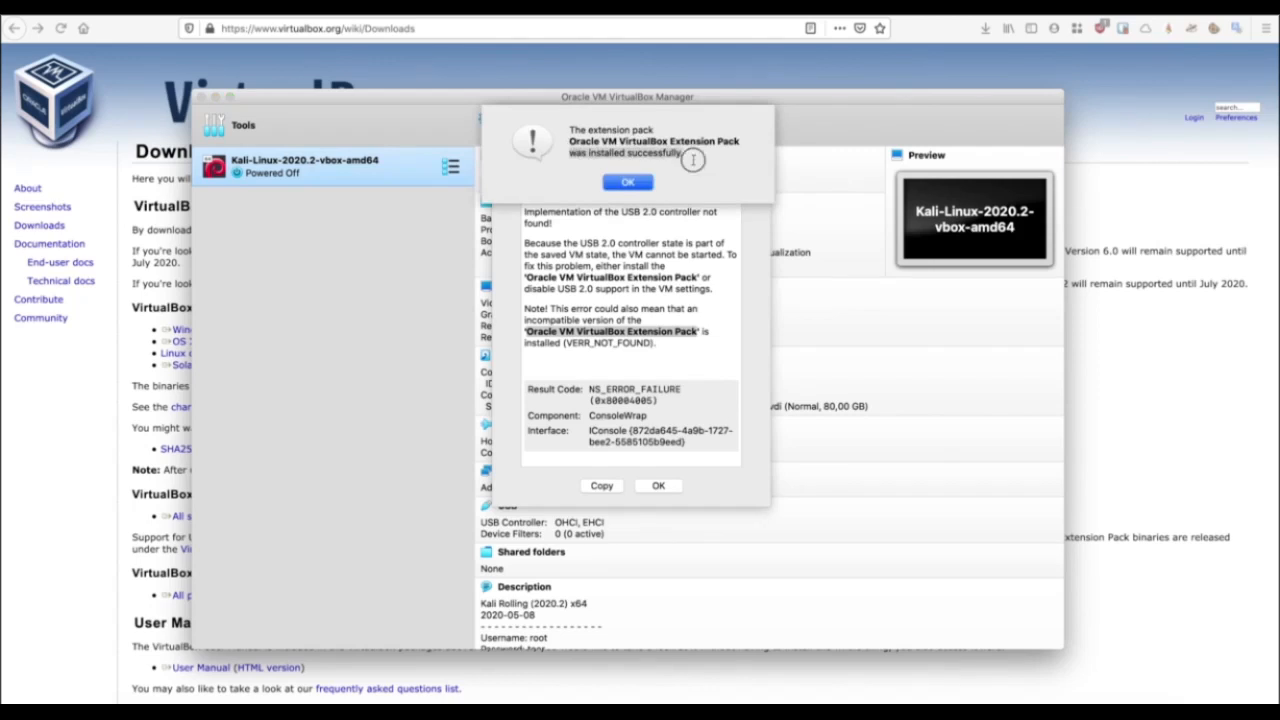
click(632, 182)
click(655, 486)
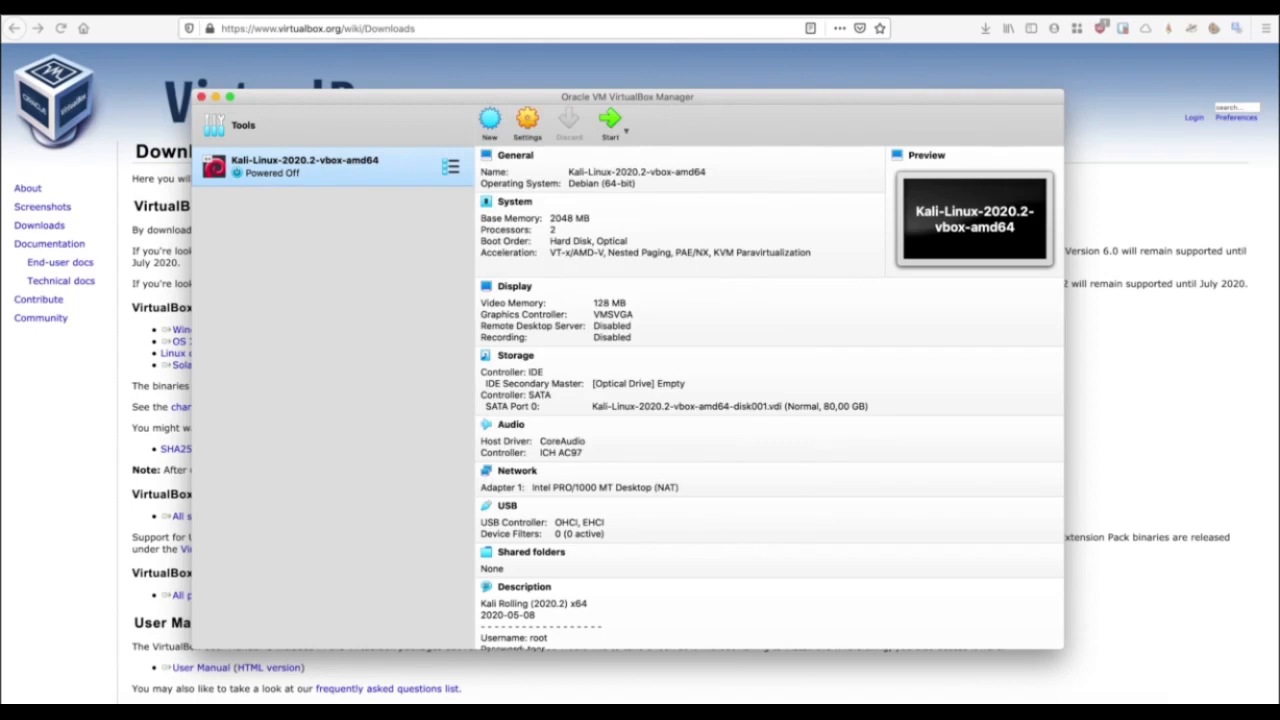
Check the Extension Pack under Preferences > Extensions, then start the Kali-Linux-2020.2-vbox-amd64 VM
click(80, 8)
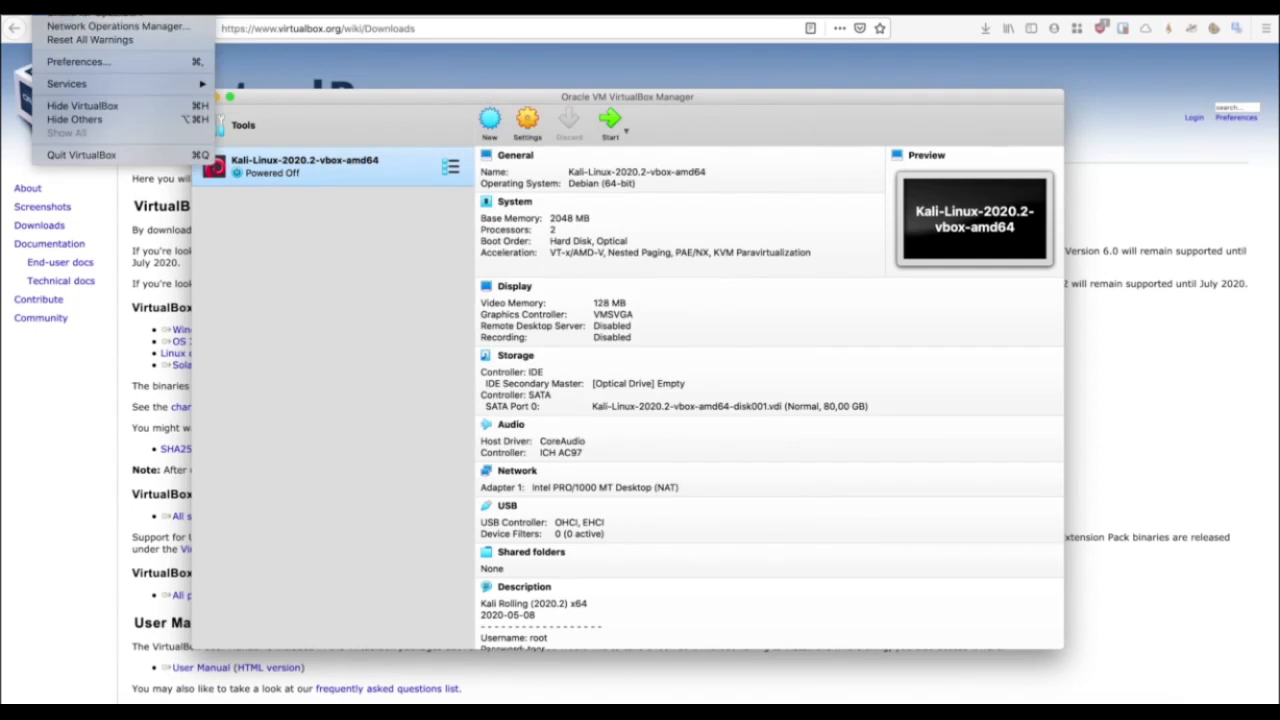
click(78, 61)
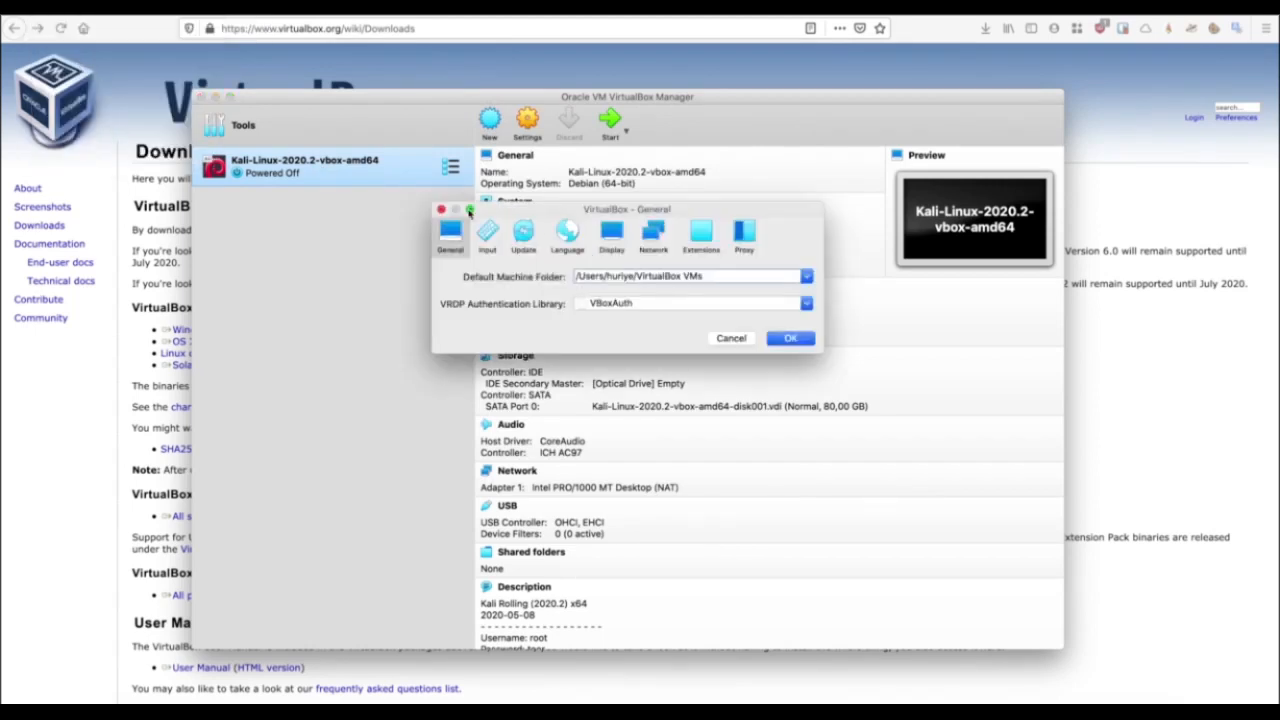
click(699, 238)
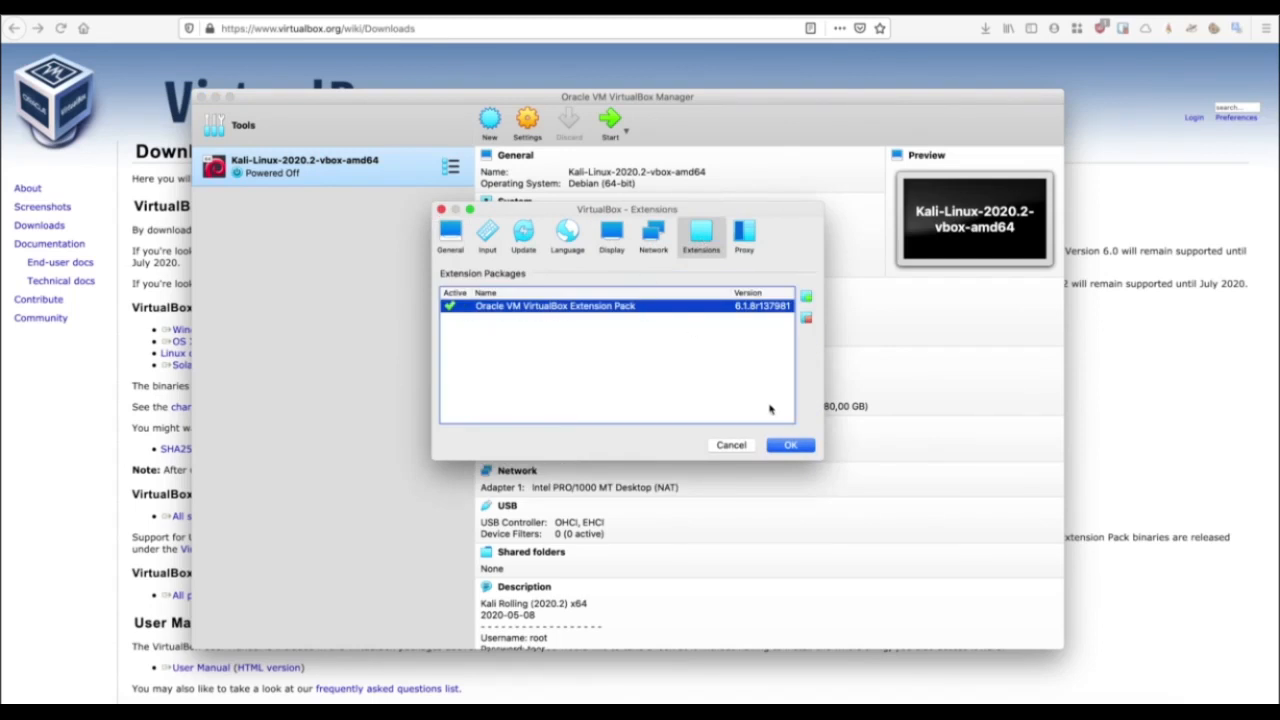
click(789, 446)
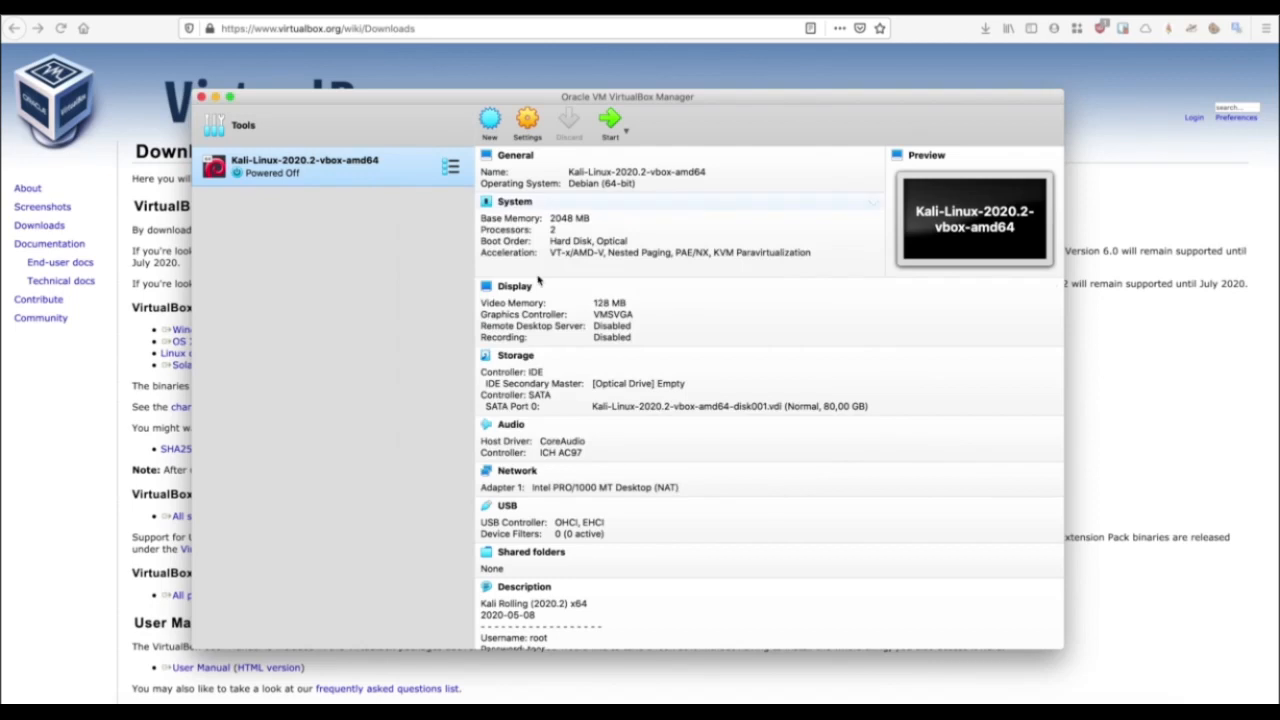
double_click(361, 167)
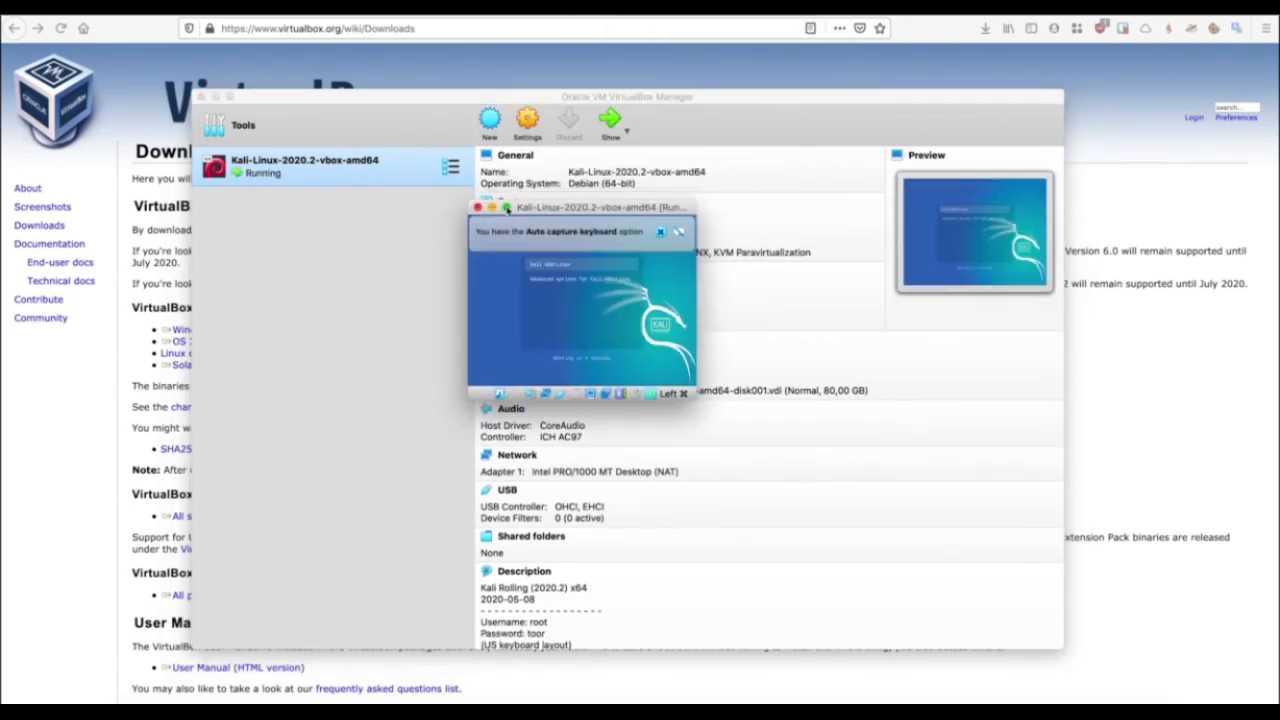
Request full-screen mode for the running Kali VM window
click(507, 207)
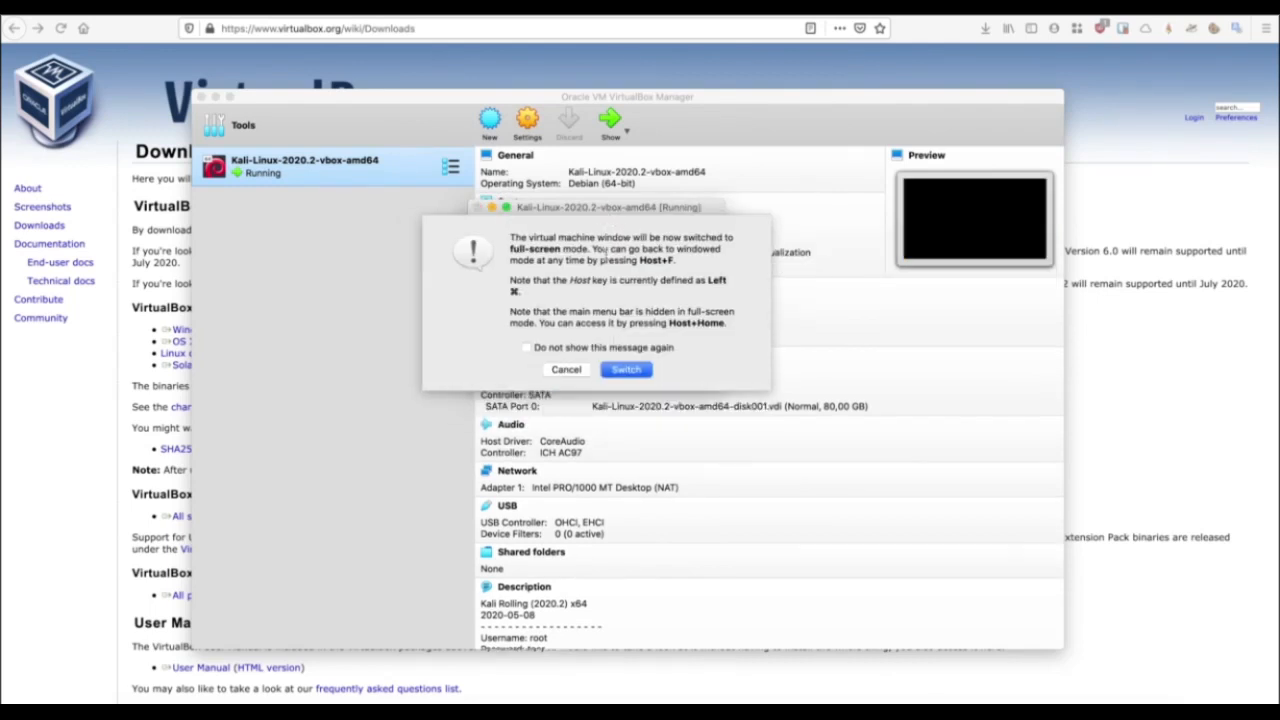
Confirm the full-screen switch and let Kali boot to its login prompt
click(627, 369)
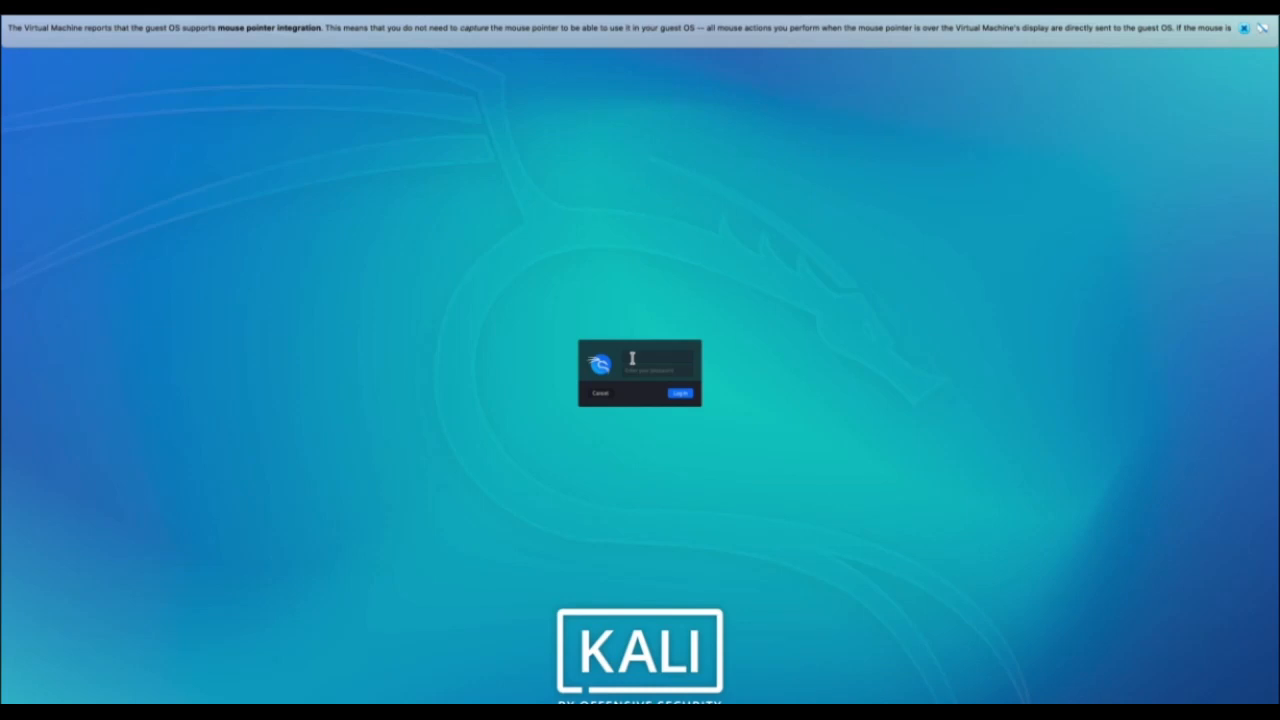
Log in as the default kali user with its password and dismiss both VirtualBox notice bars
text(kali)
key(Tab)
text(kal)
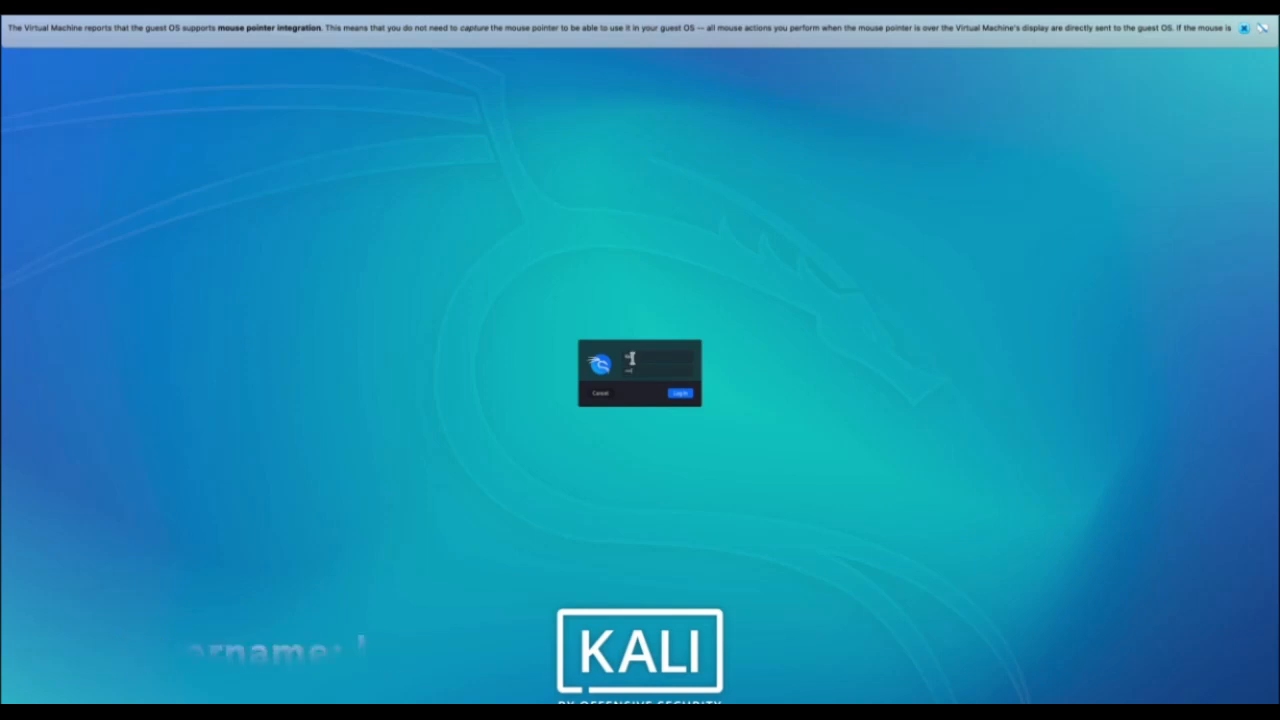
text(i)
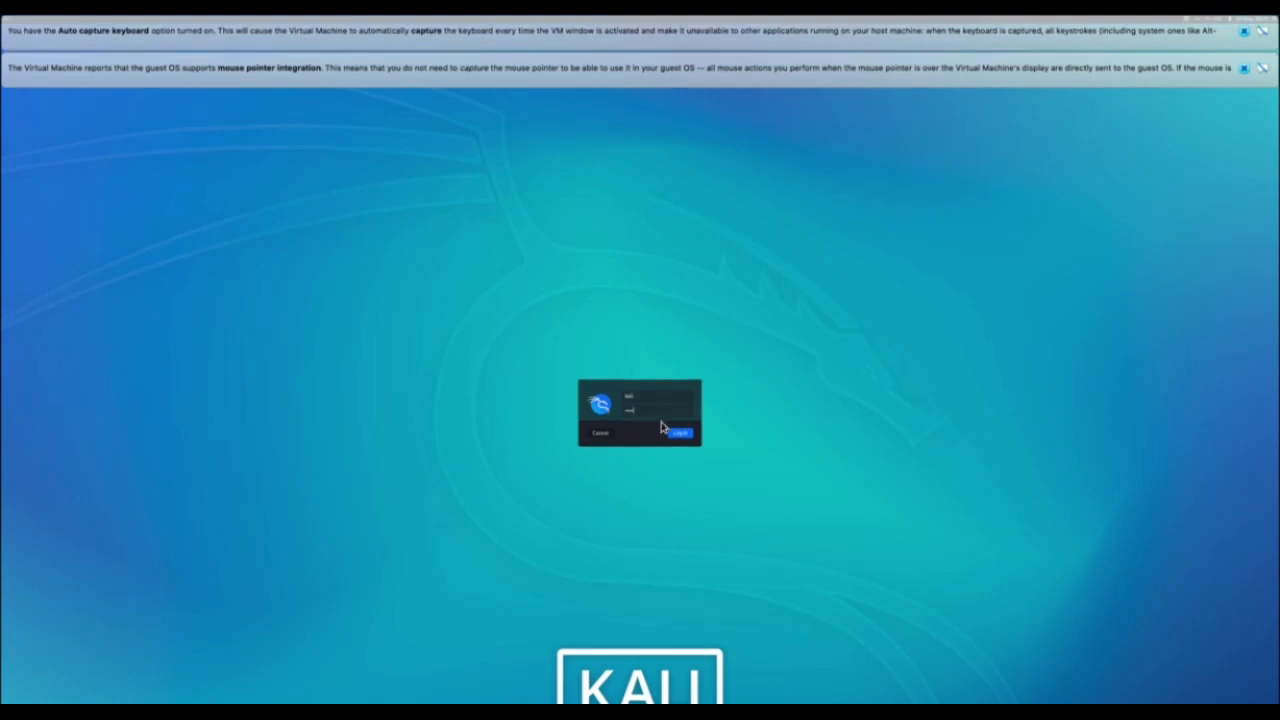
click(680, 435)
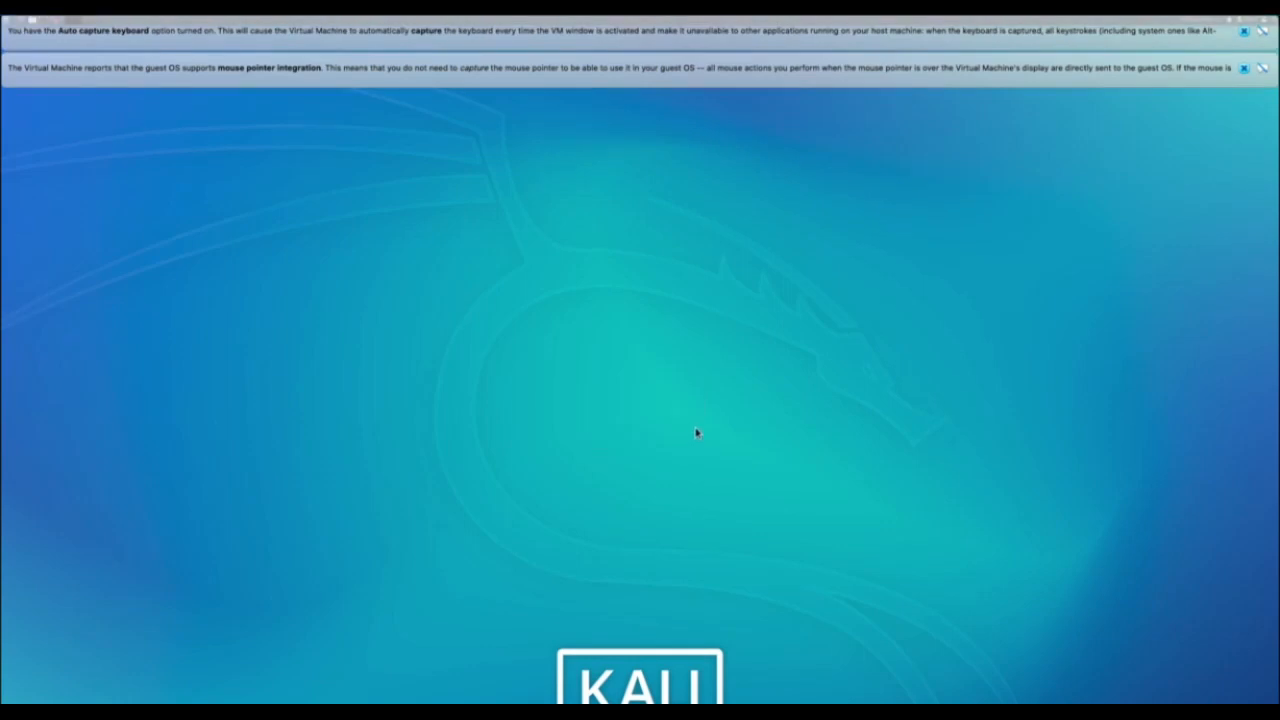
click(1244, 69)
click(1244, 33)
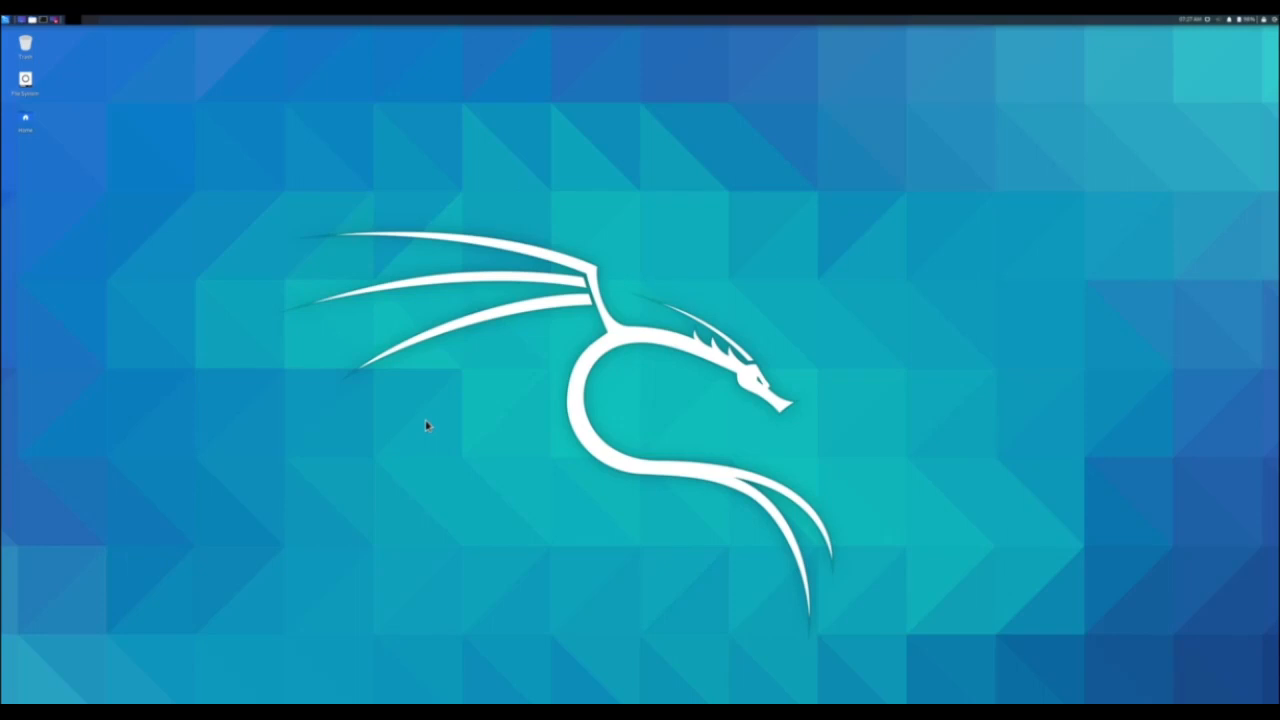
Open Display settings from the Kali menu, pick a new resolution, and centre the window
click(6, 19)
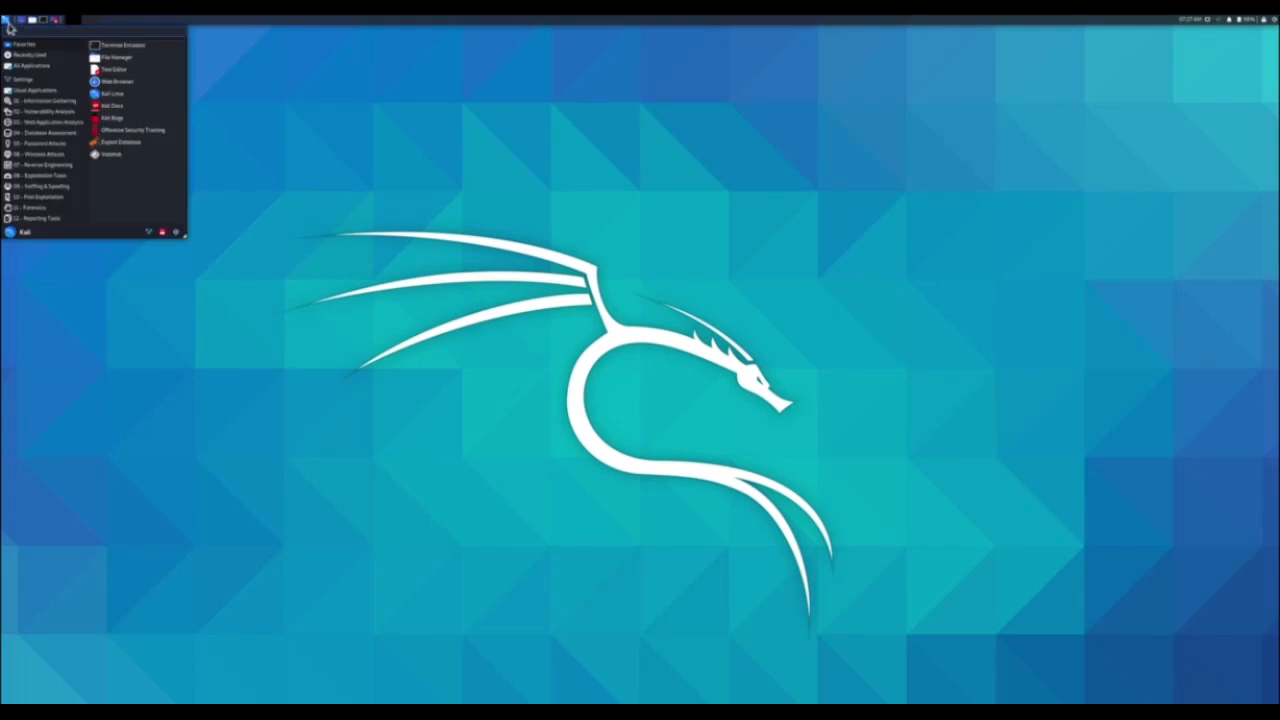
text(malte)
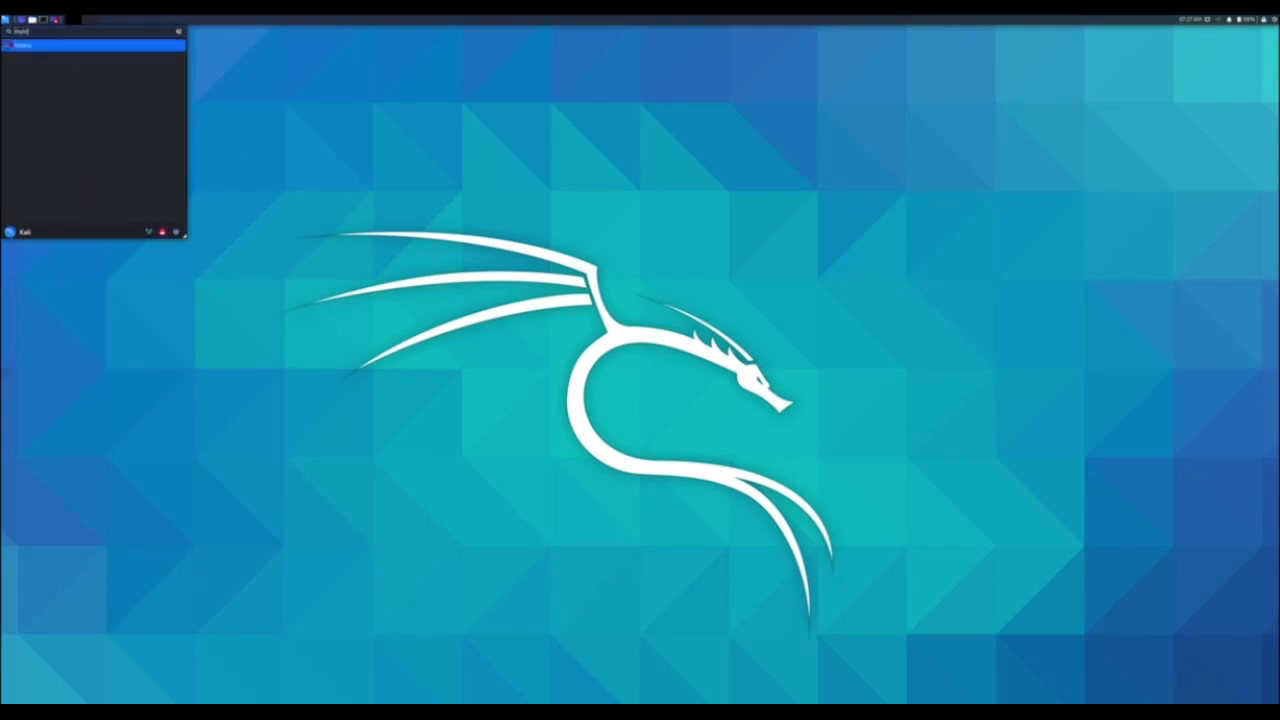
key(Return)
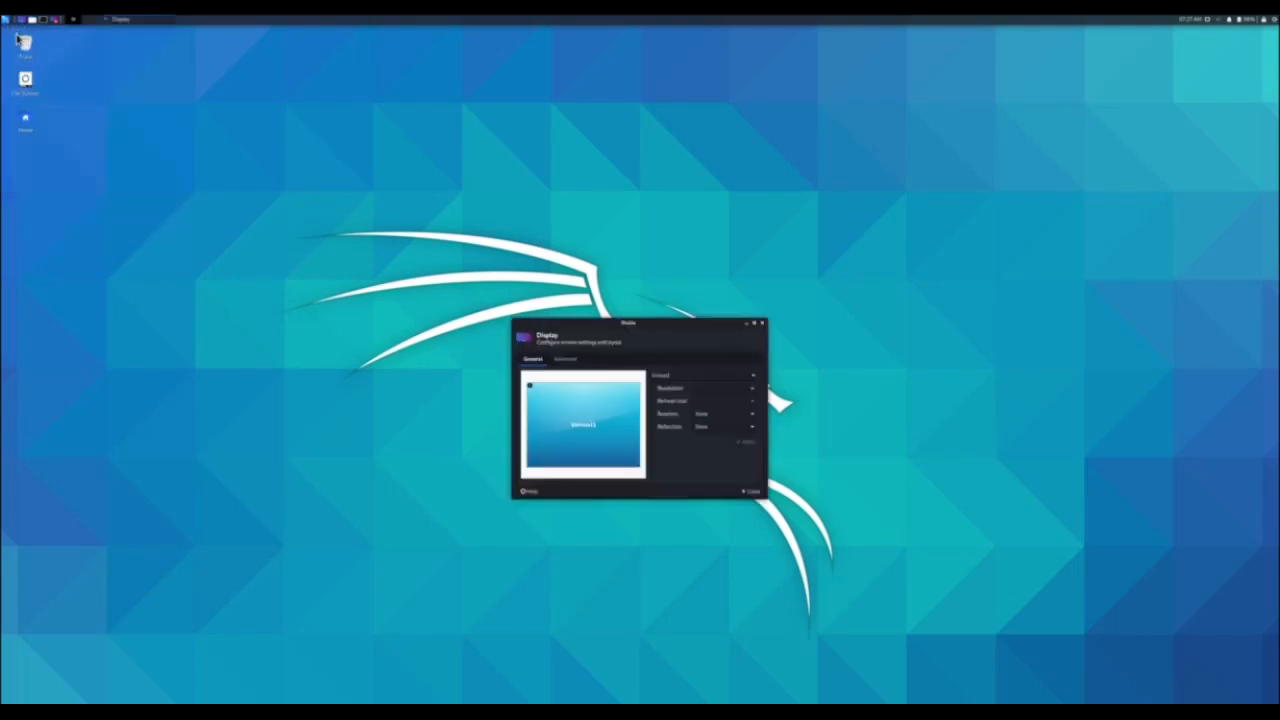
click(711, 390)
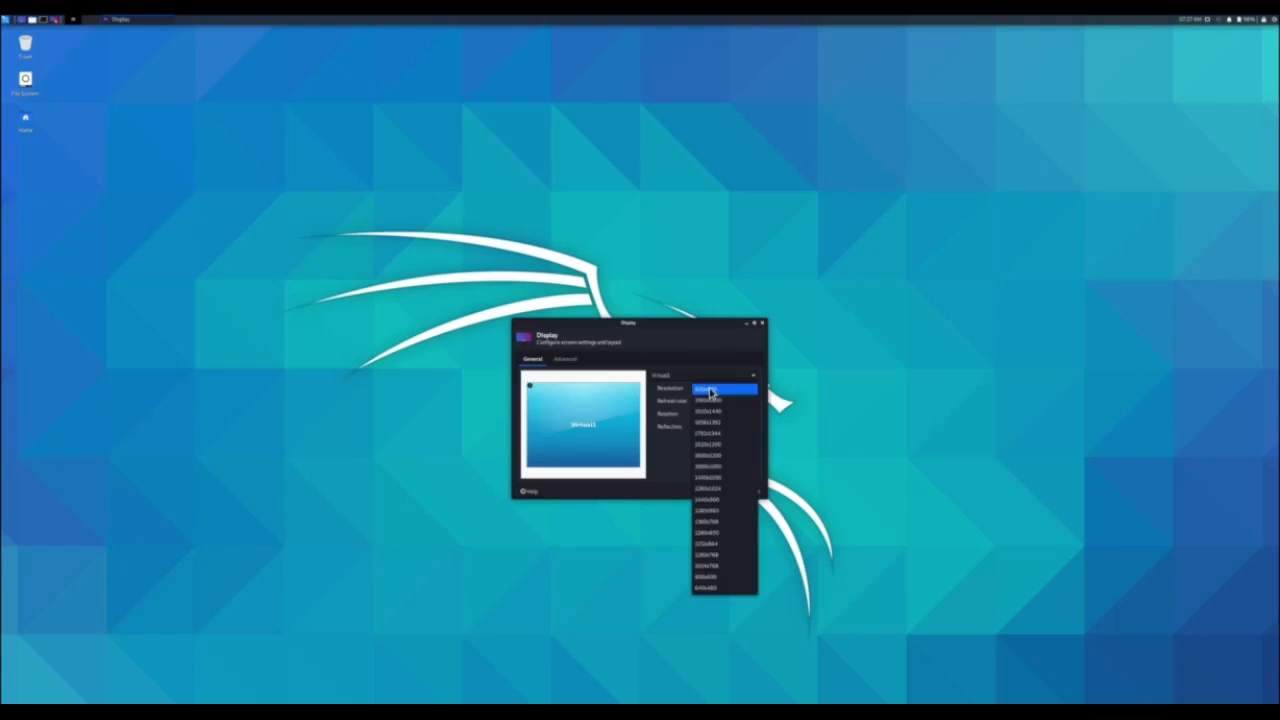
click(717, 447)
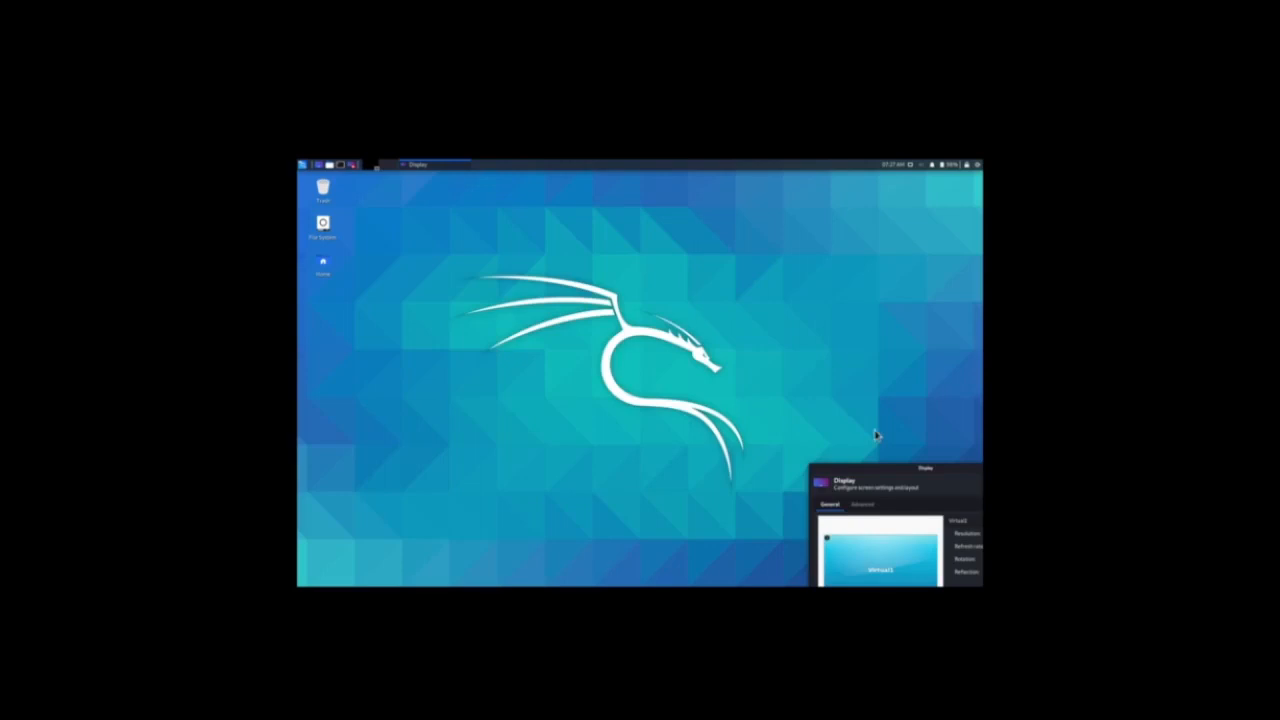
drag(888, 466, 569, 277)
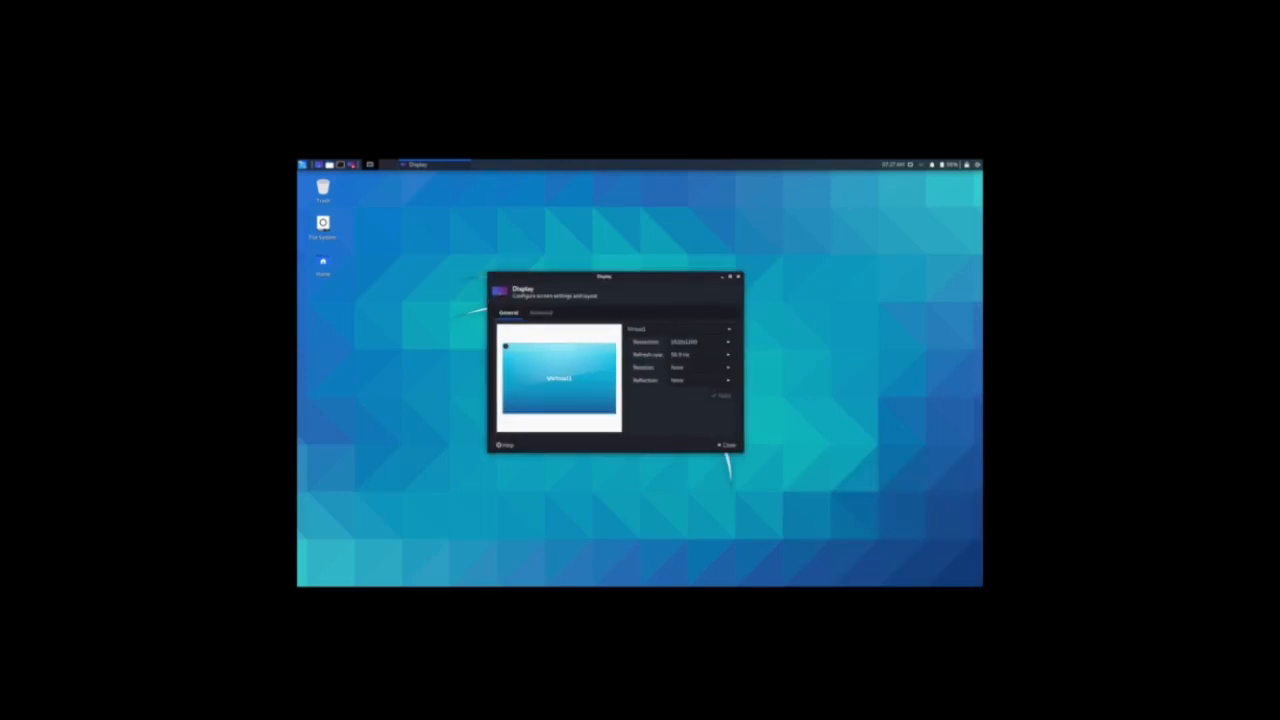
click(64, 5)
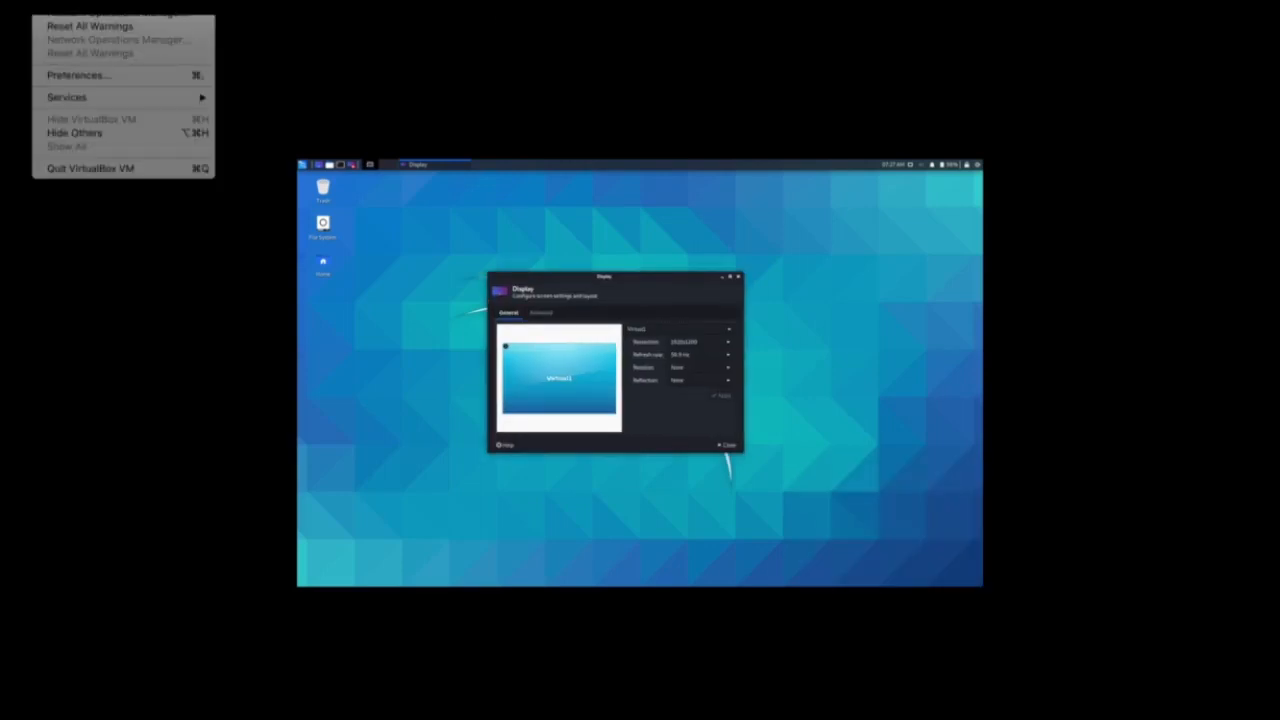
Set the VirtualBox display Scale Factor to 190% in Preferences and apply it
click(79, 76)
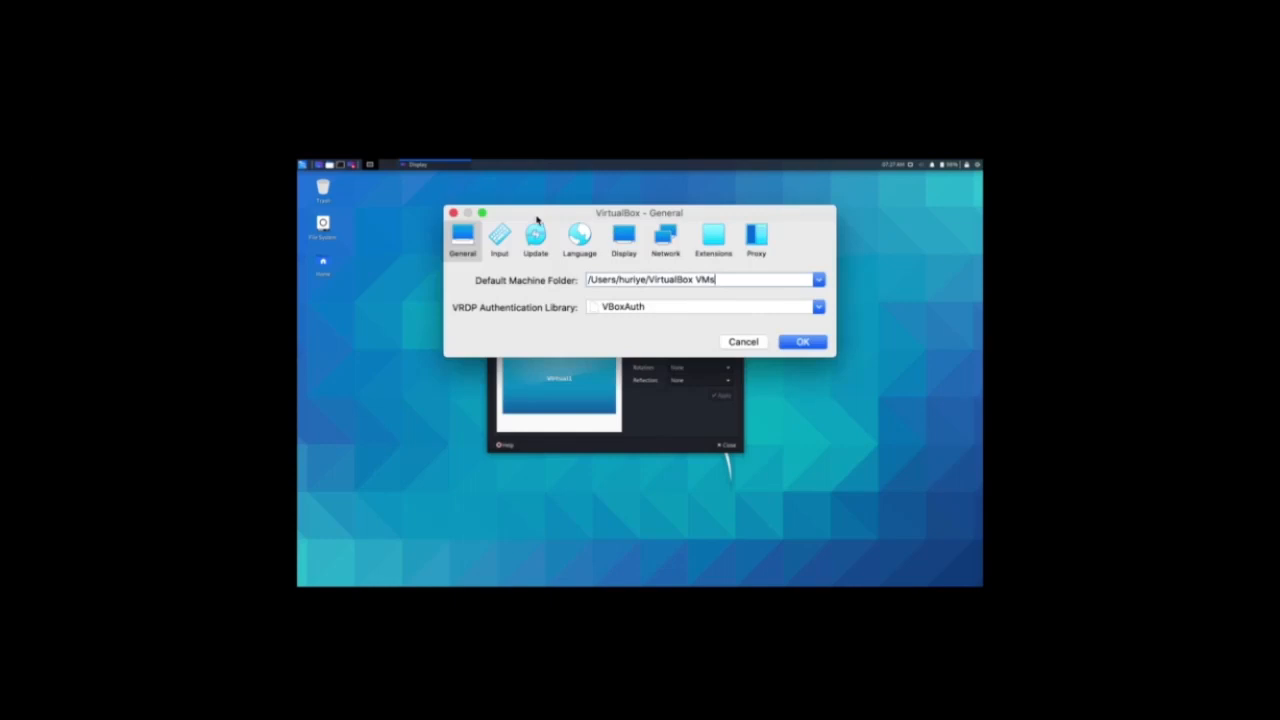
click(626, 243)
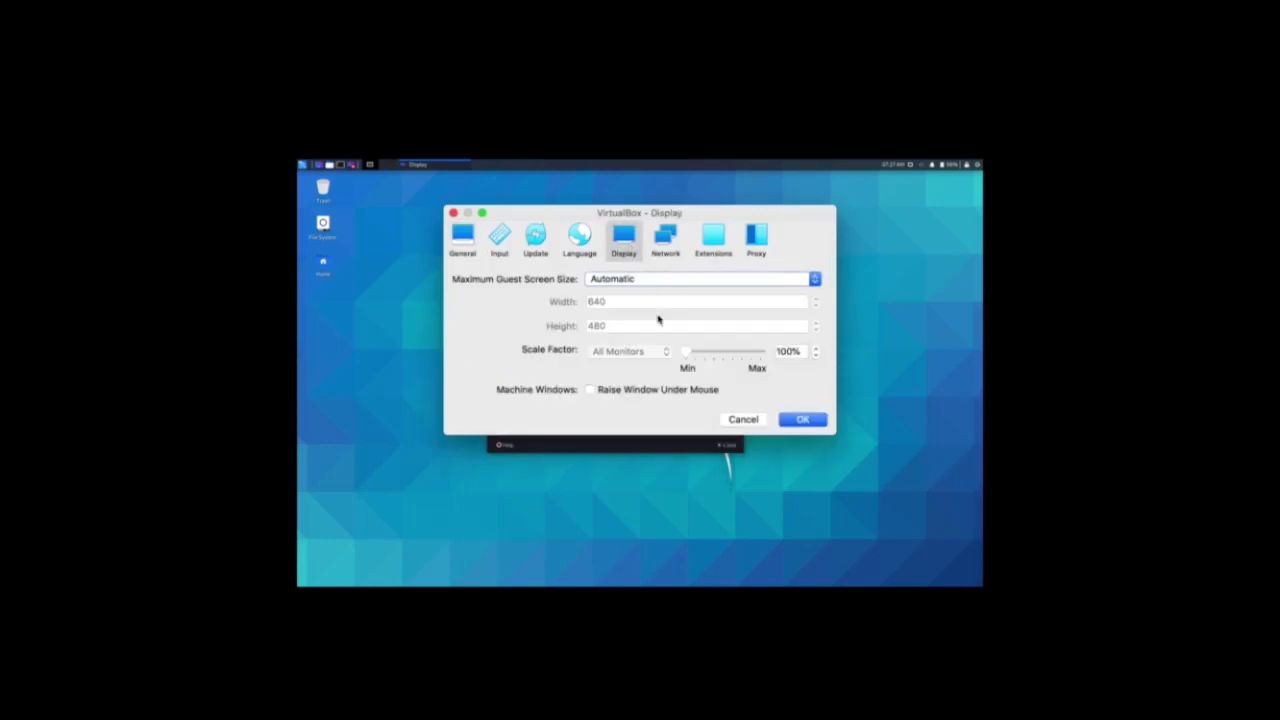
double_click(788, 351)
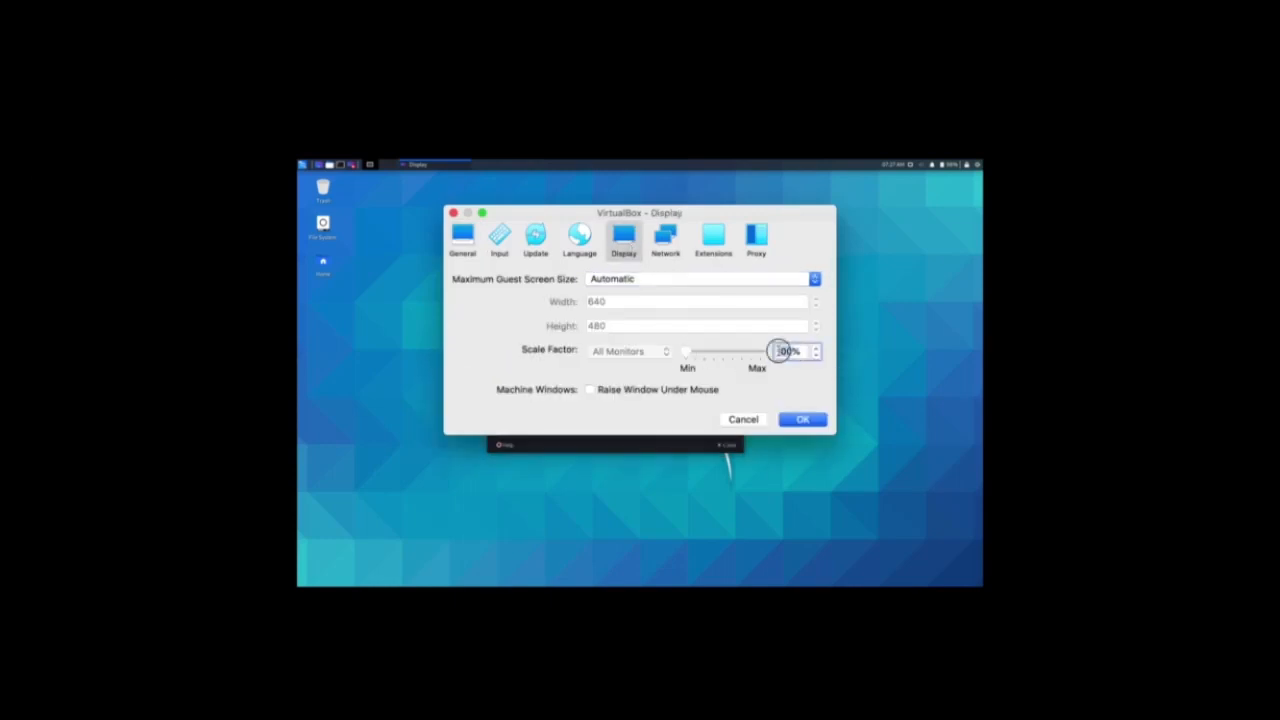
text(190)
click(800, 421)
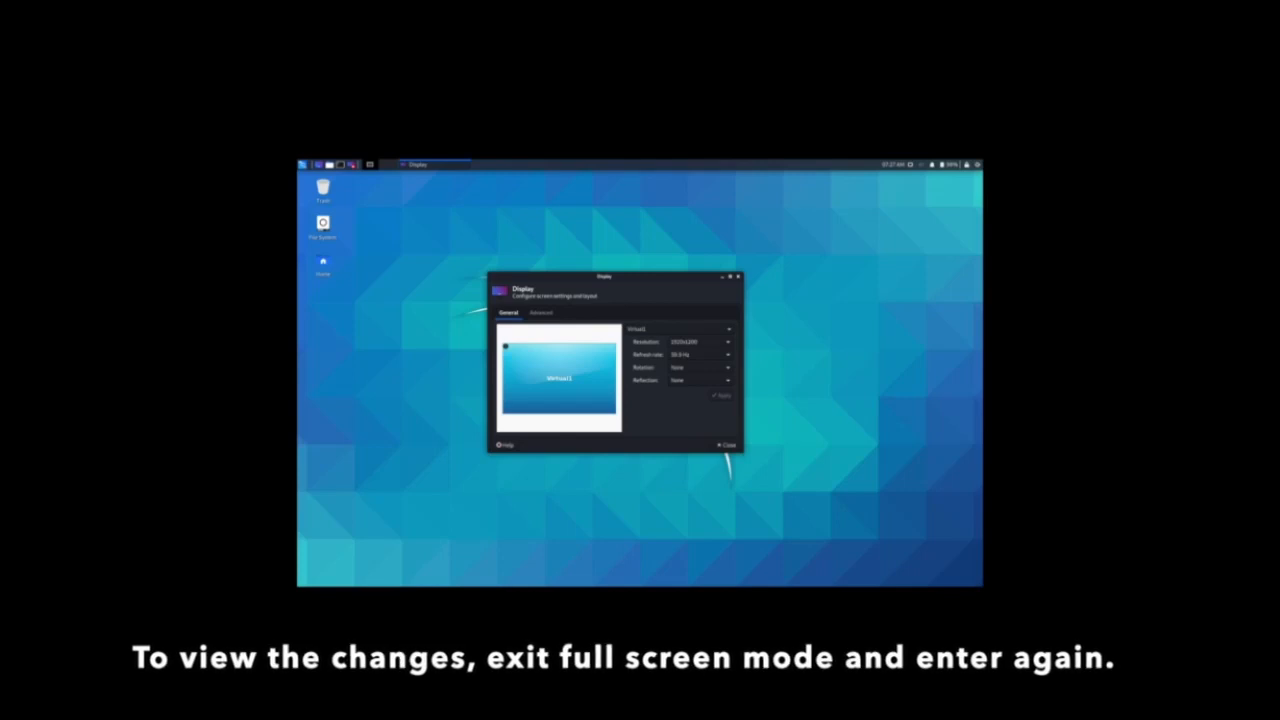
Exit and re-enter full screen, then close the Kali Display settings dialog
click(38, 15)
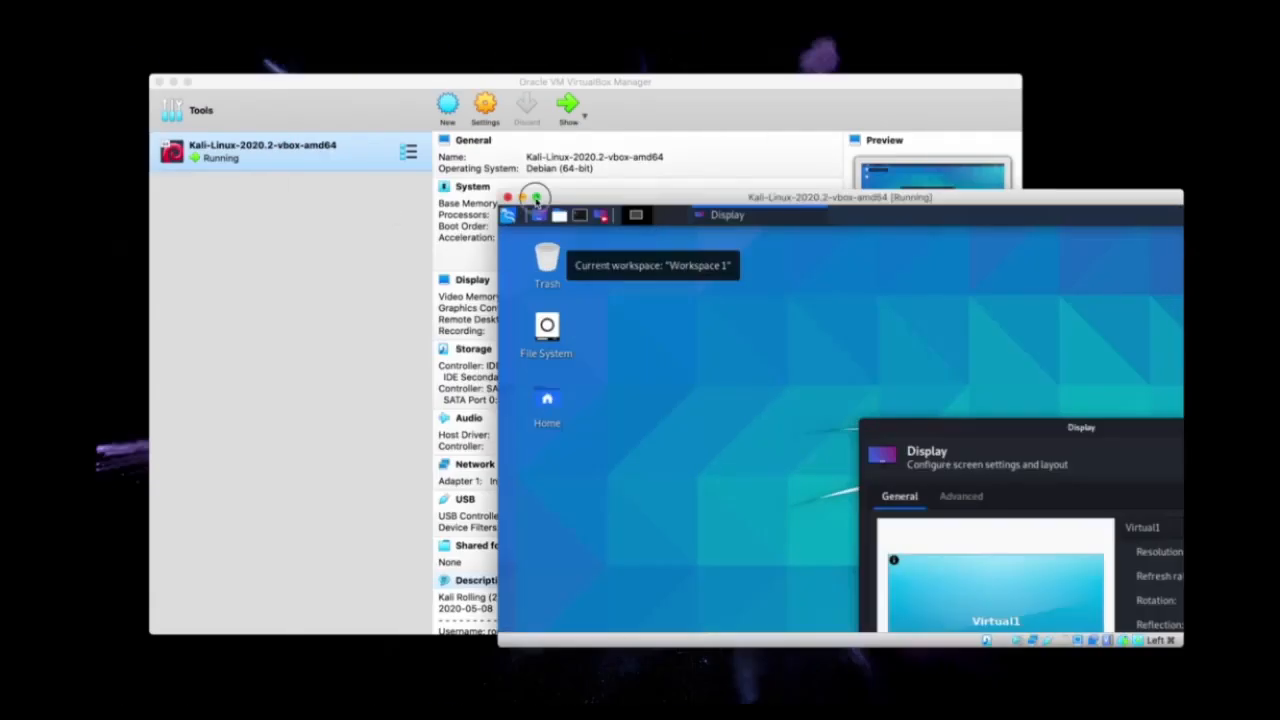
click(535, 198)
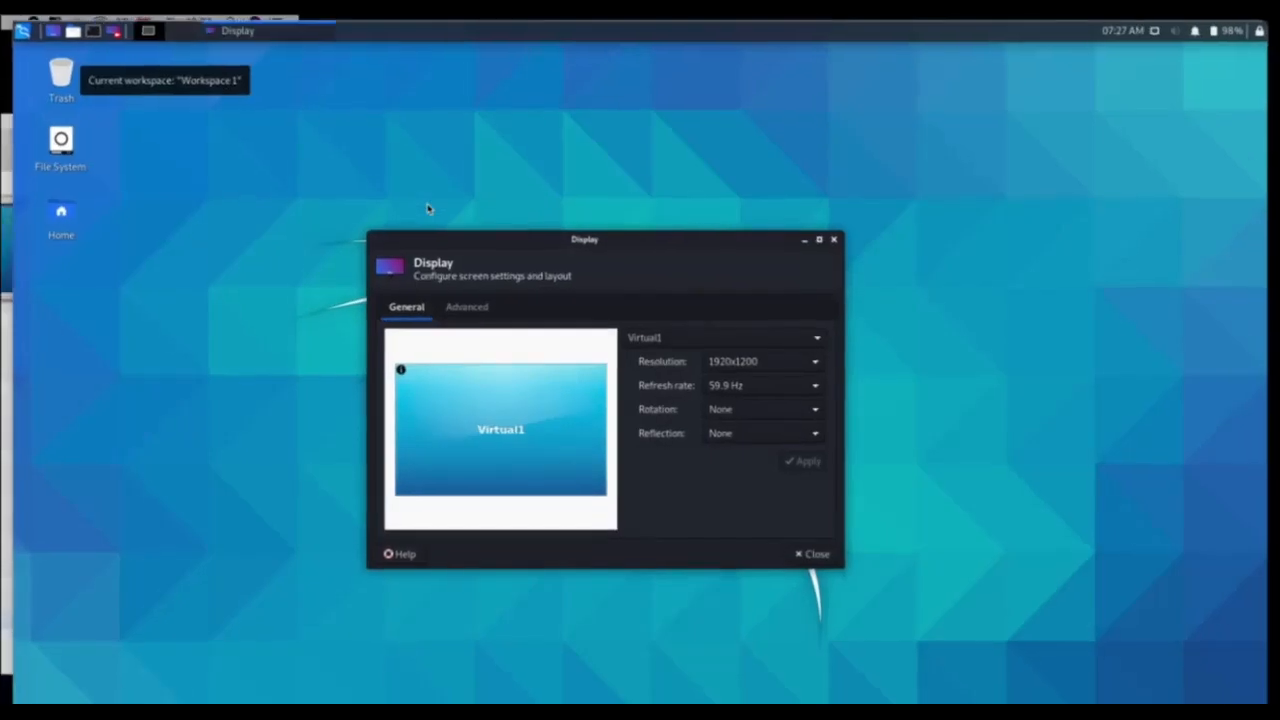
drag(500, 242, 486, 234)
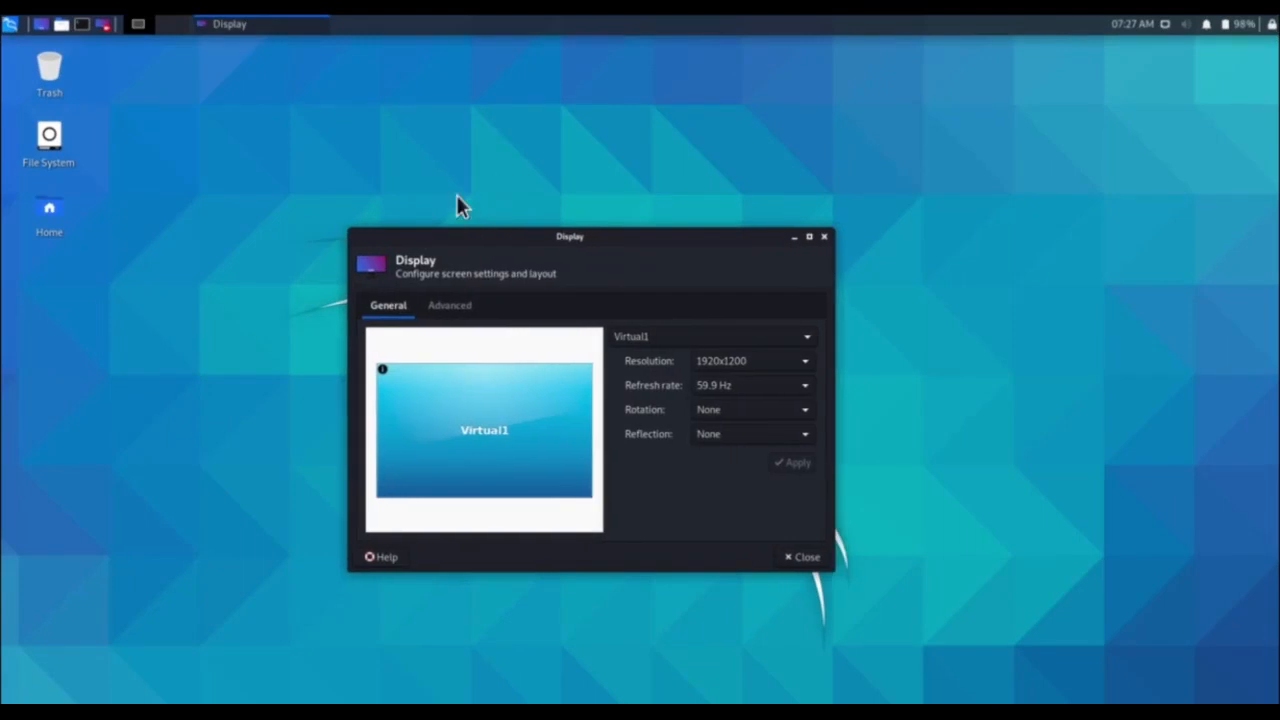
click(790, 556)
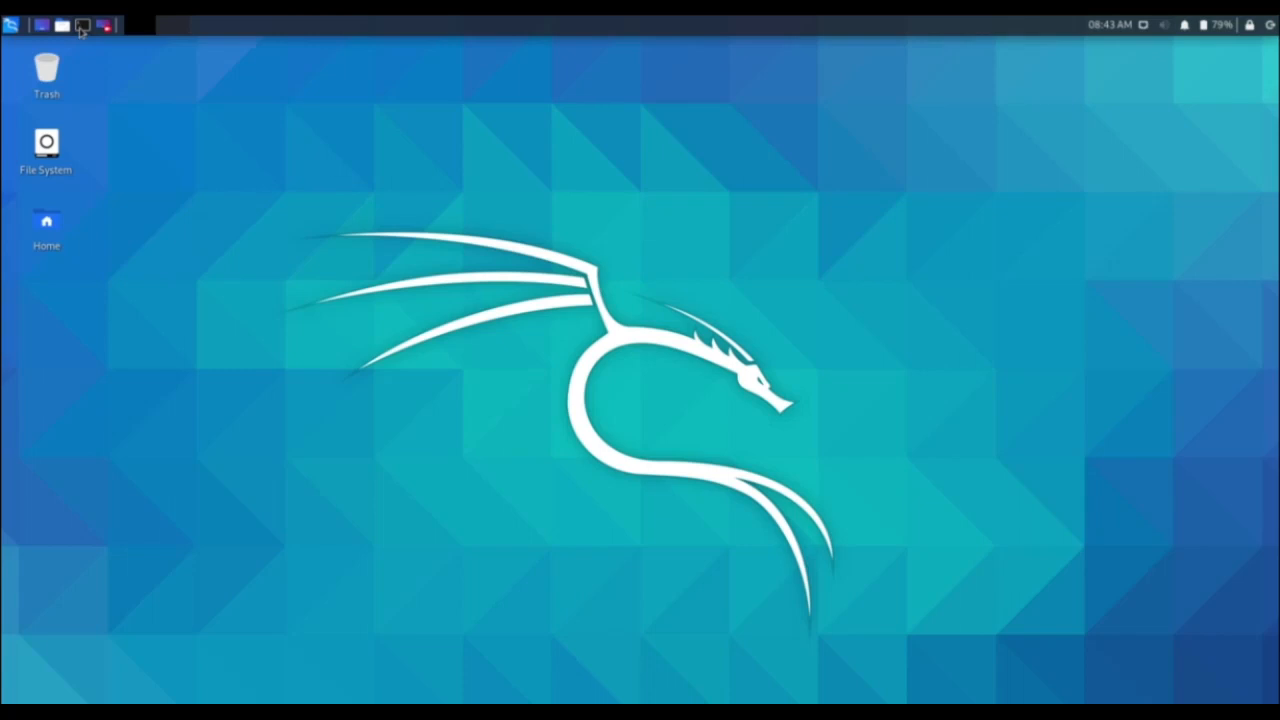
Open a terminal and run ifconfig, which reports command not found
click(82, 26)
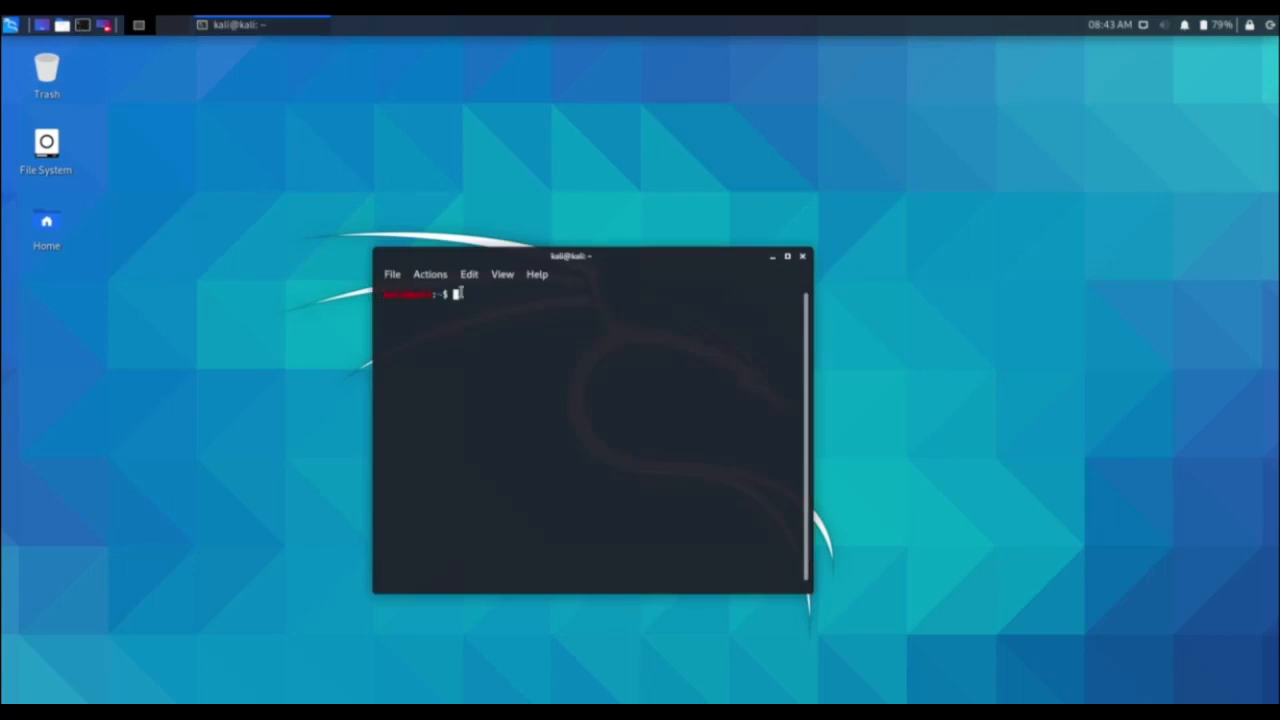
text(ifconfig)
key(Return)
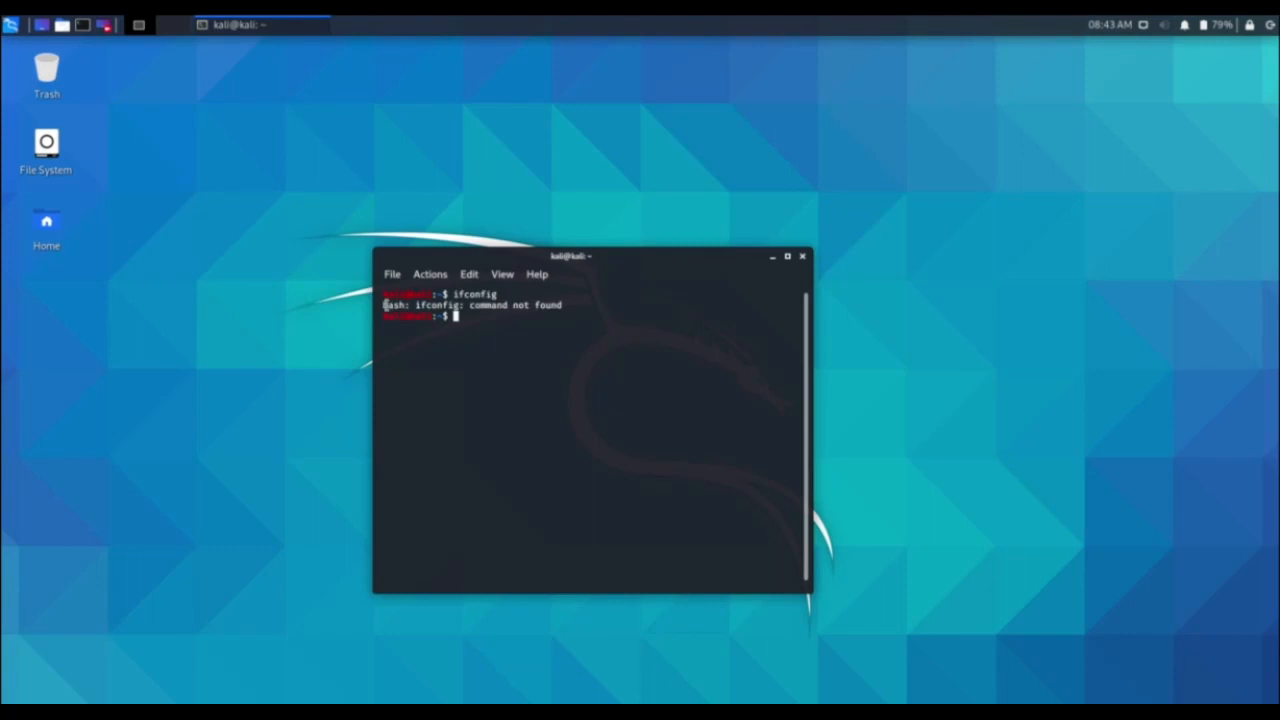
drag(383, 305, 566, 305)
click(465, 317)
Run cd /usr/sbin, pwd and ls, then locate ifconfig in the listing
text(d /usr/sbin)
key(Return)
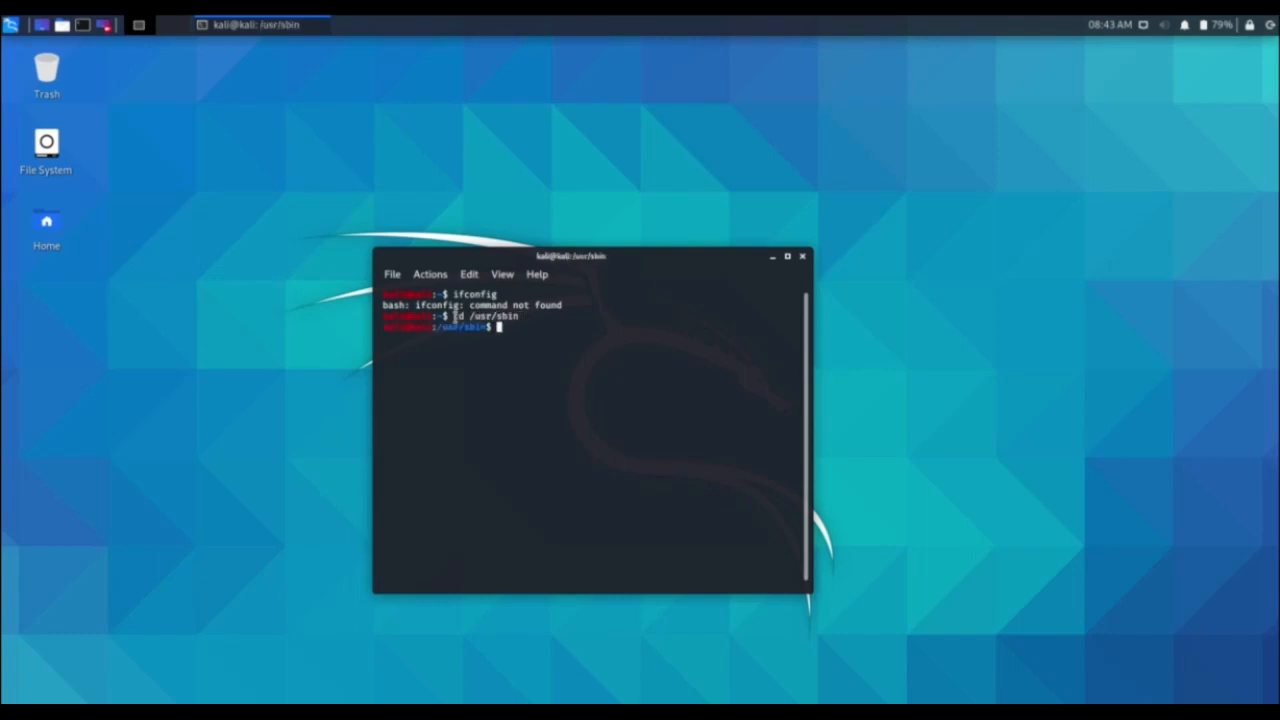
text(pwd)
key(Return)
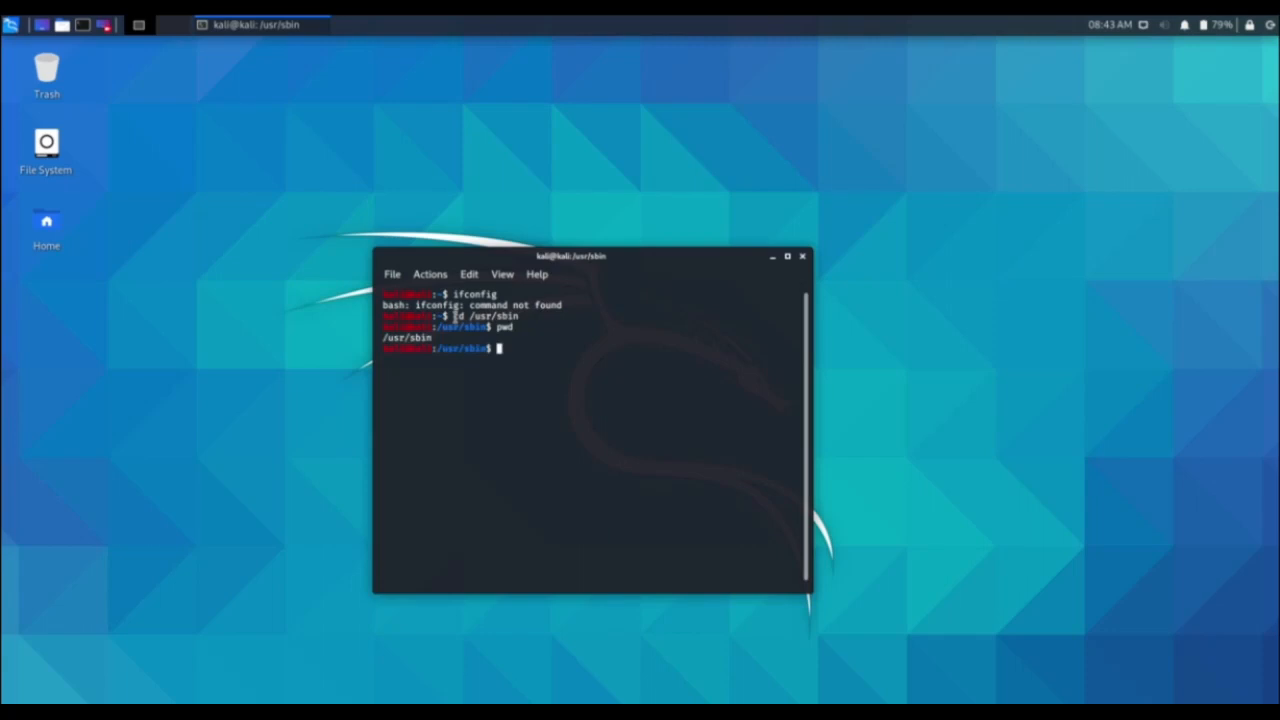
text(ls)
key(Return)
scroll(443, 330, up, 3)
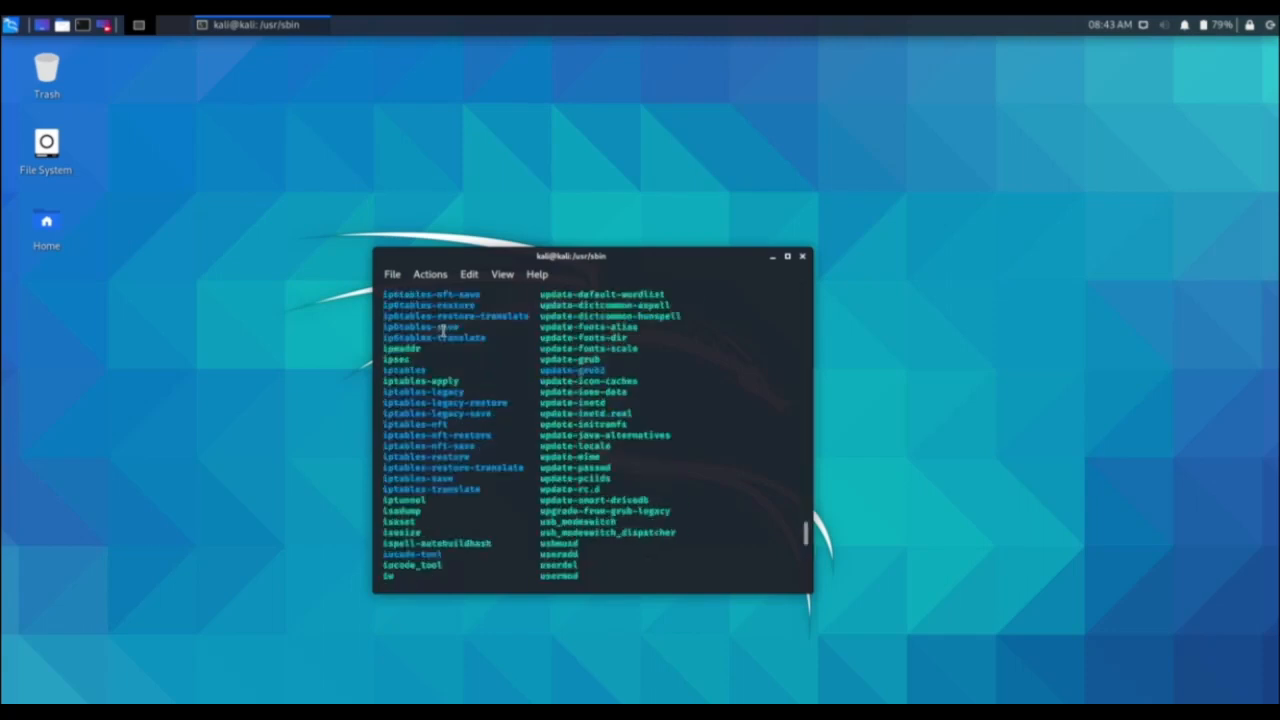
scroll(443, 330, up, 15)
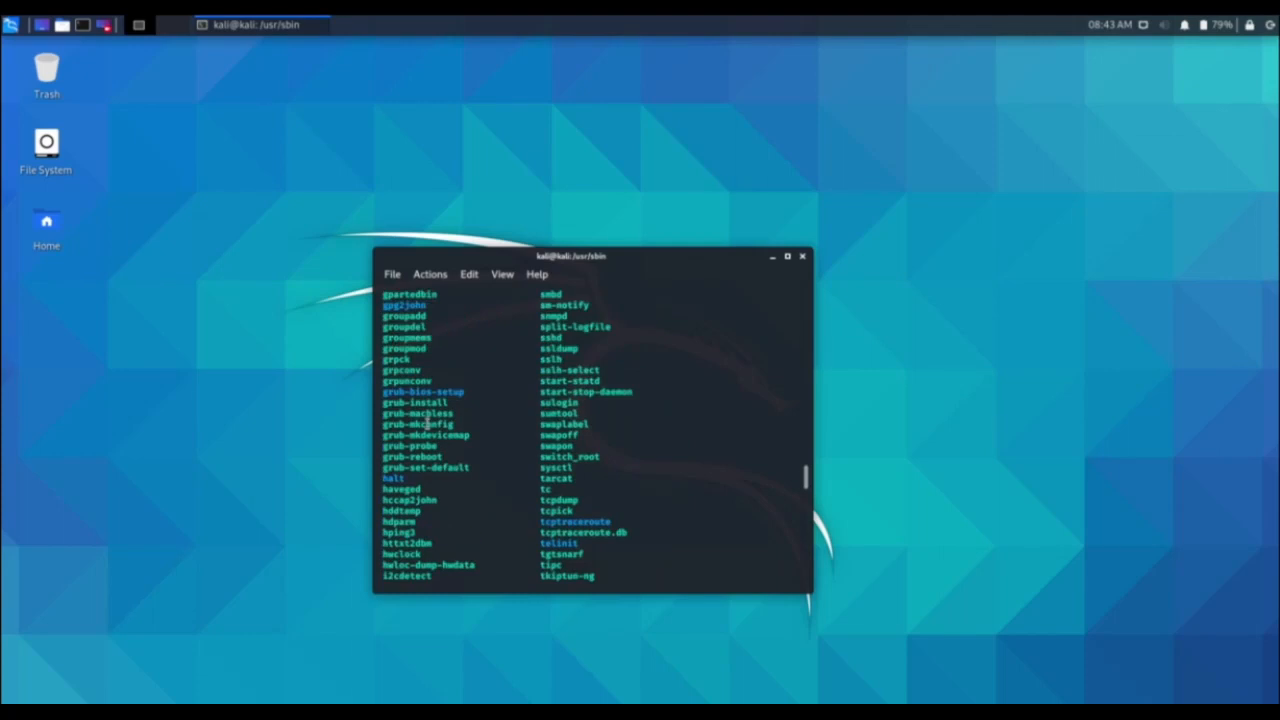
scroll(427, 424, down, 4)
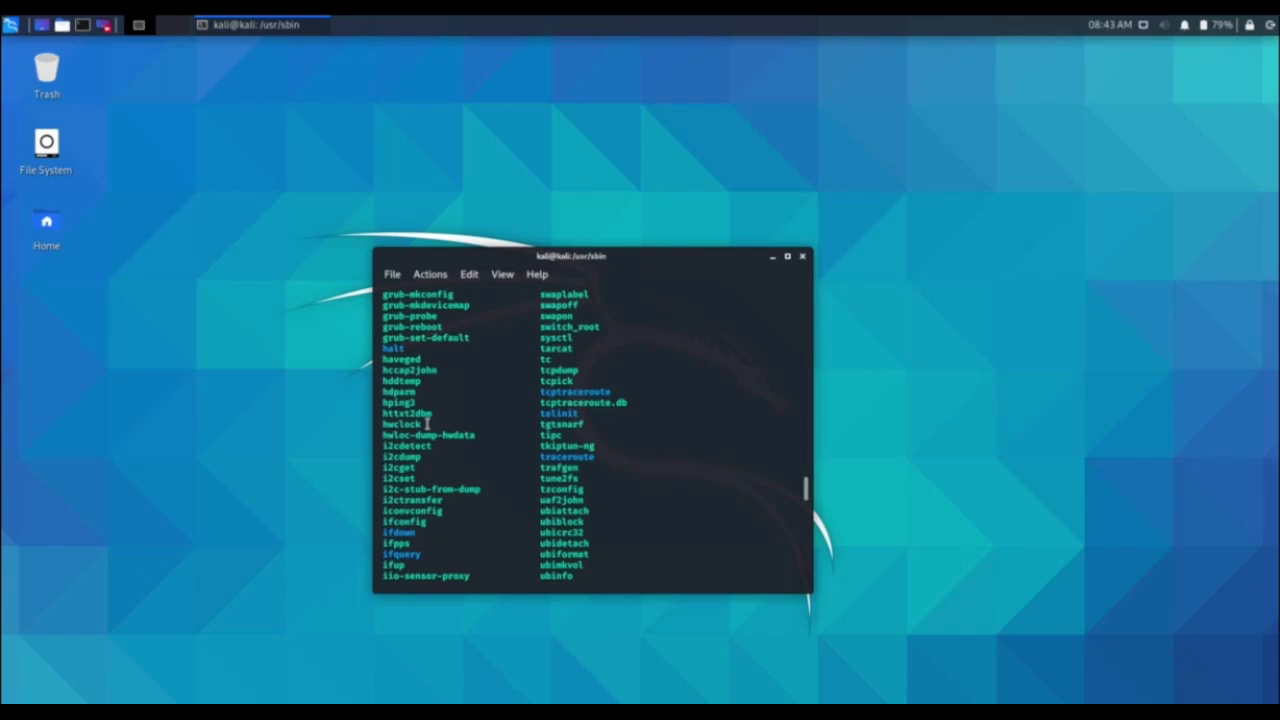
drag(384, 521, 432, 521)
scroll(432, 521, down, 15)
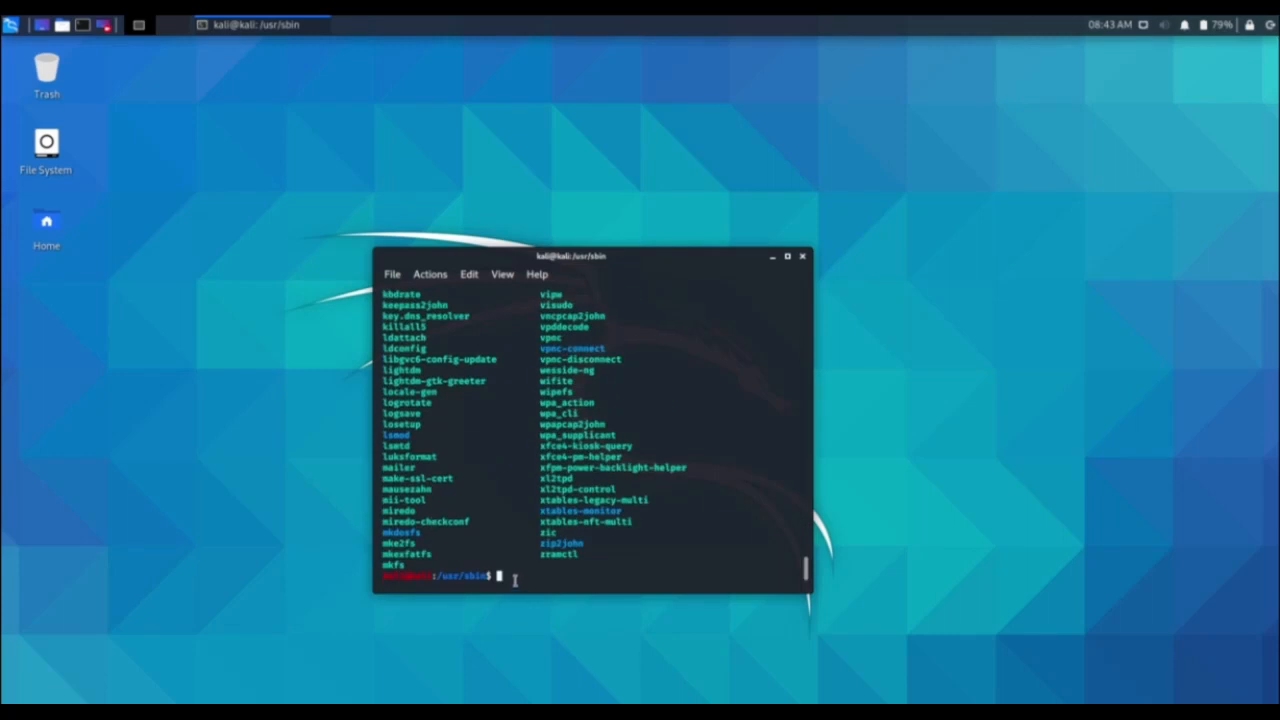
Run sudo ifconfig with the account password and highlight eth0's address 10.0.2.15
text(sudo ifconfig)
key(Return)
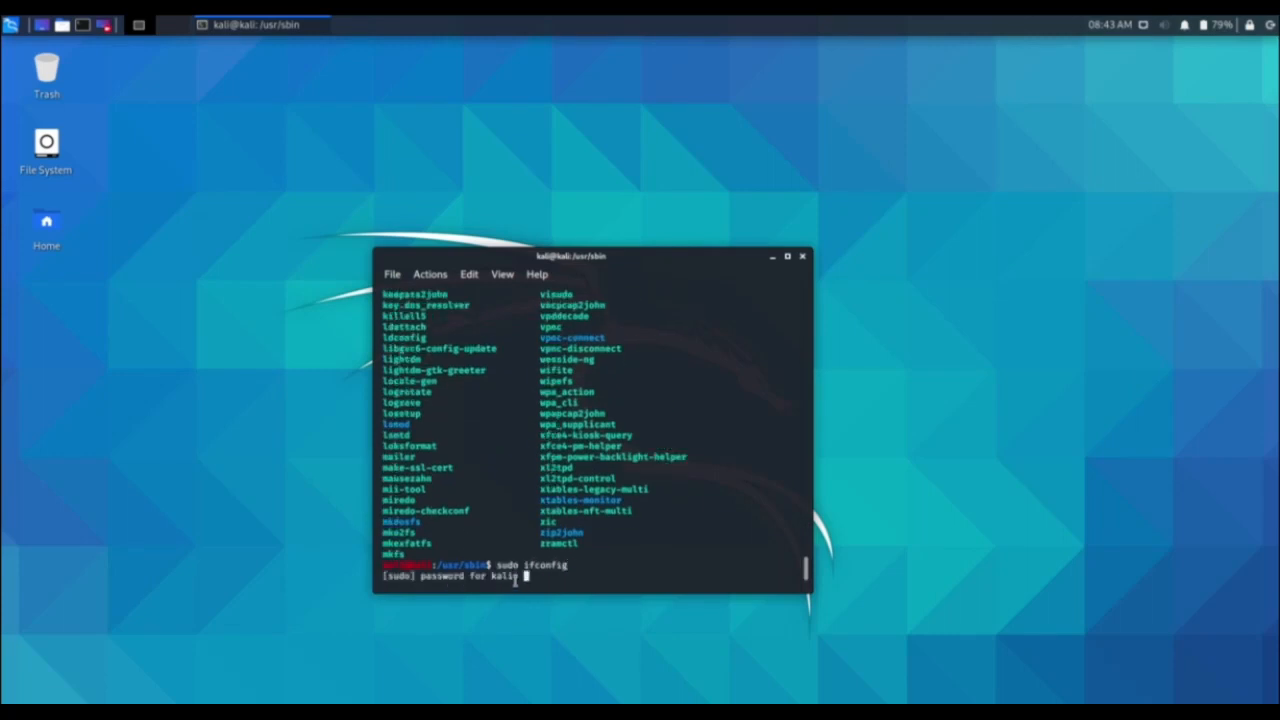
key(Return)
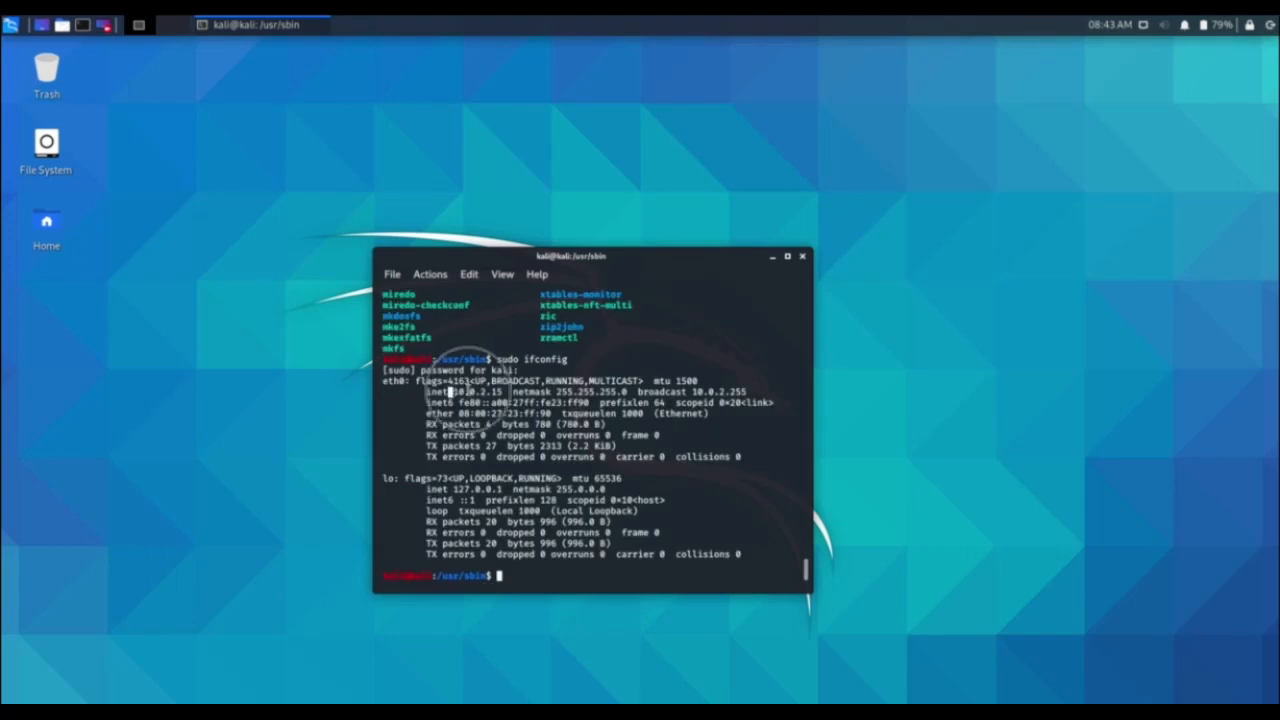
drag(452, 391, 501, 391)
click(513, 575)
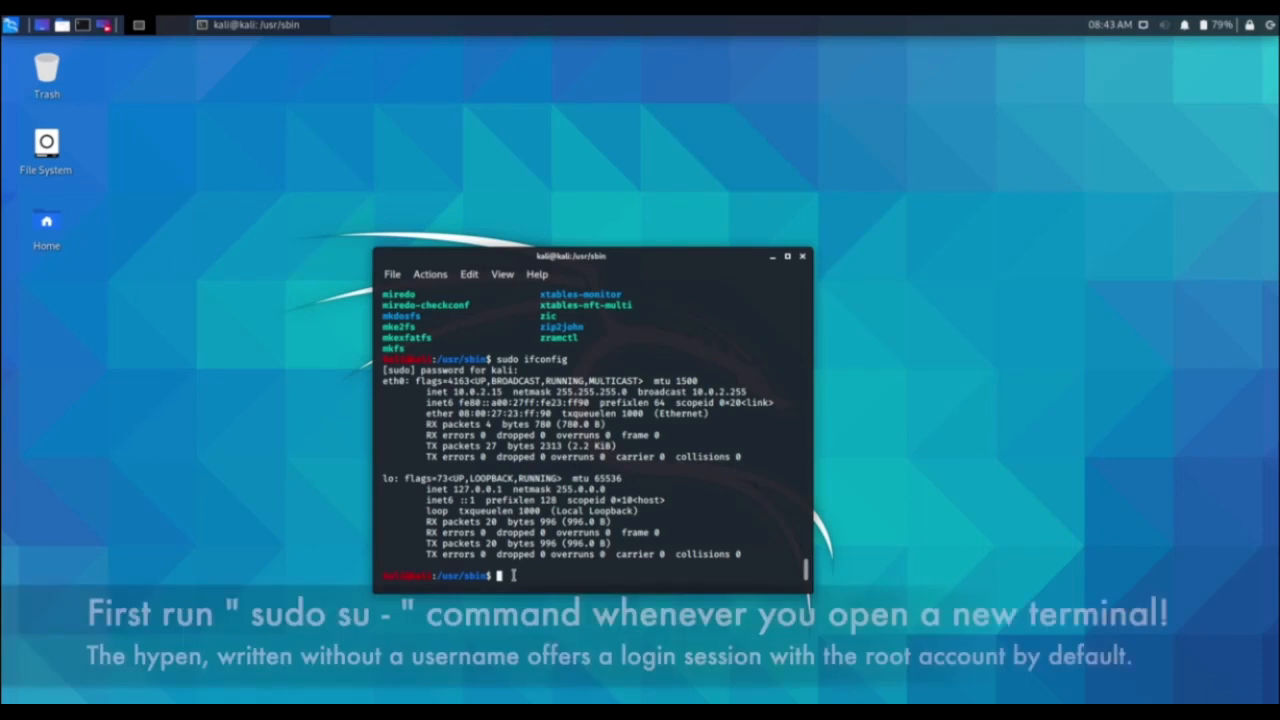
Start a root shell with sudo su - and confirm whoami returns root
text(sudo su)
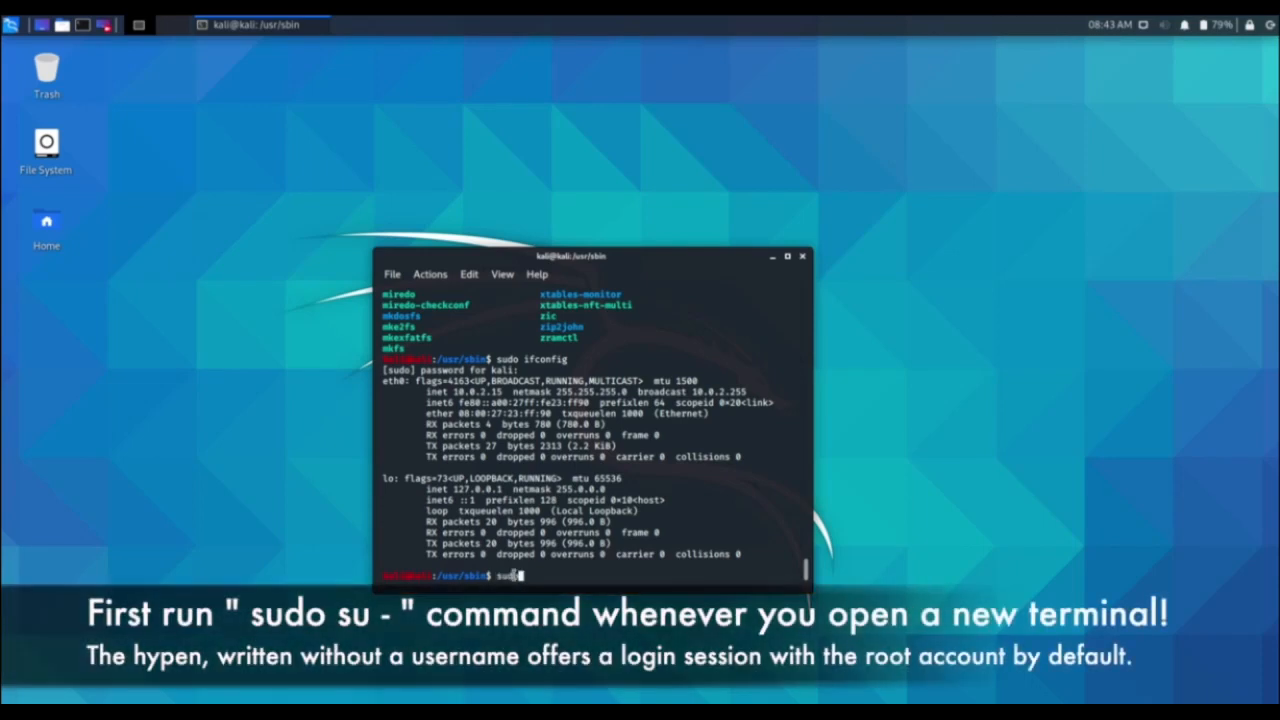
text( -)
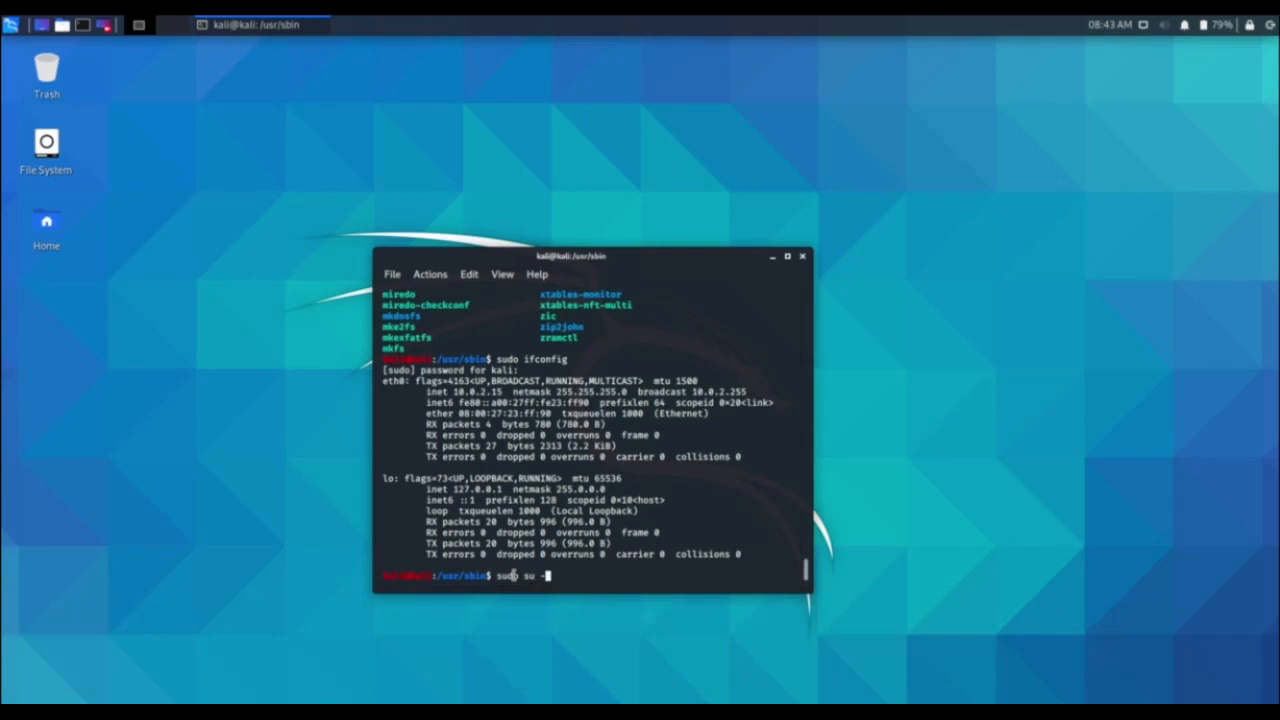
key(Return)
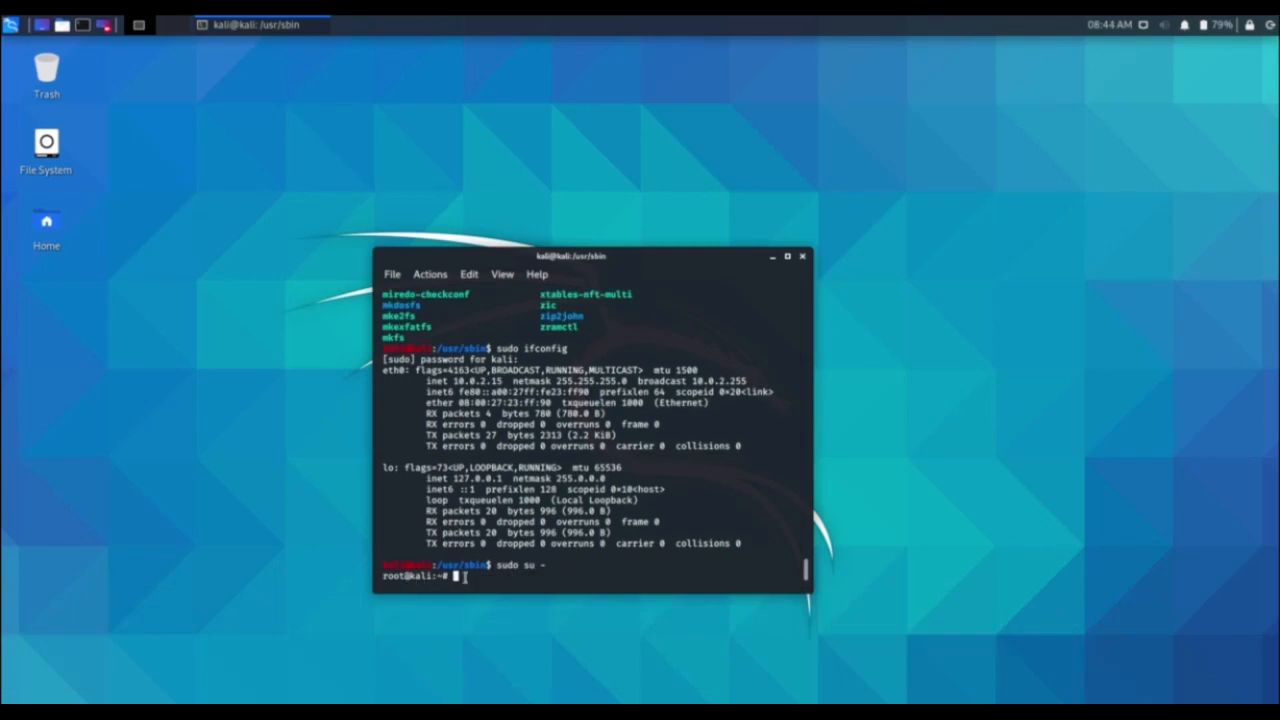
text(whoami)
key(Return)
drag(384, 565, 410, 565)
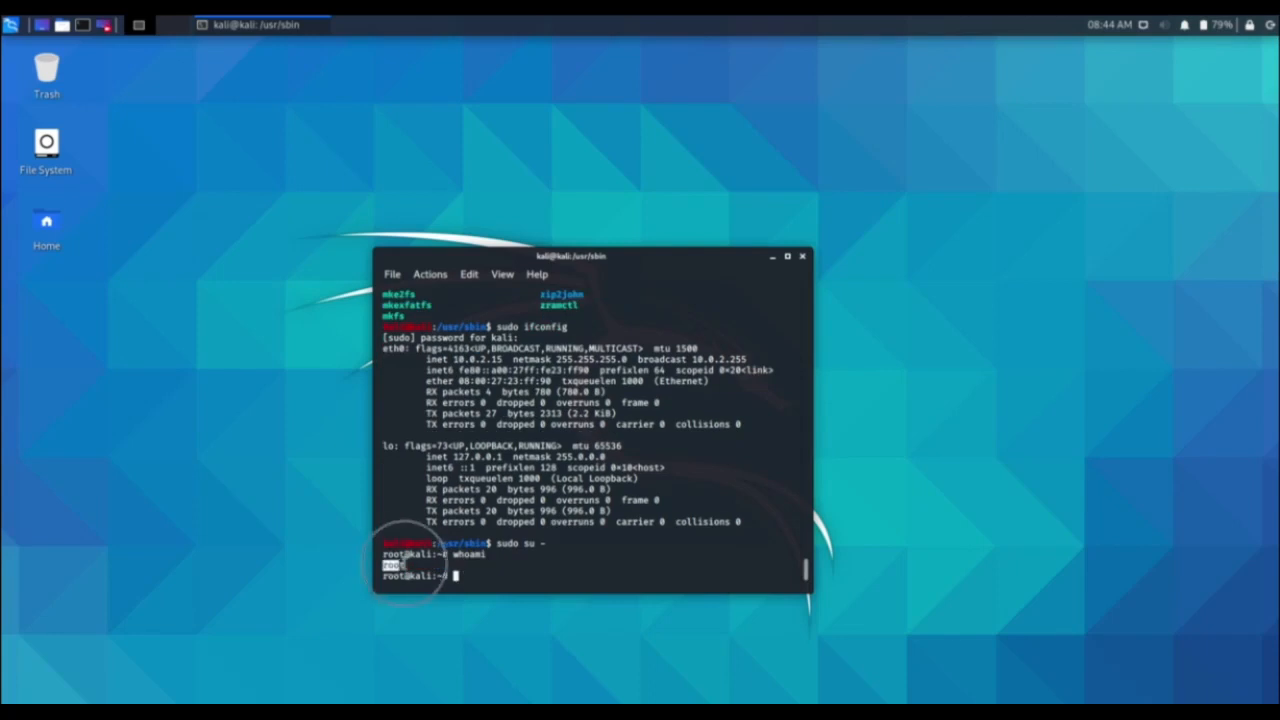
click(463, 575)
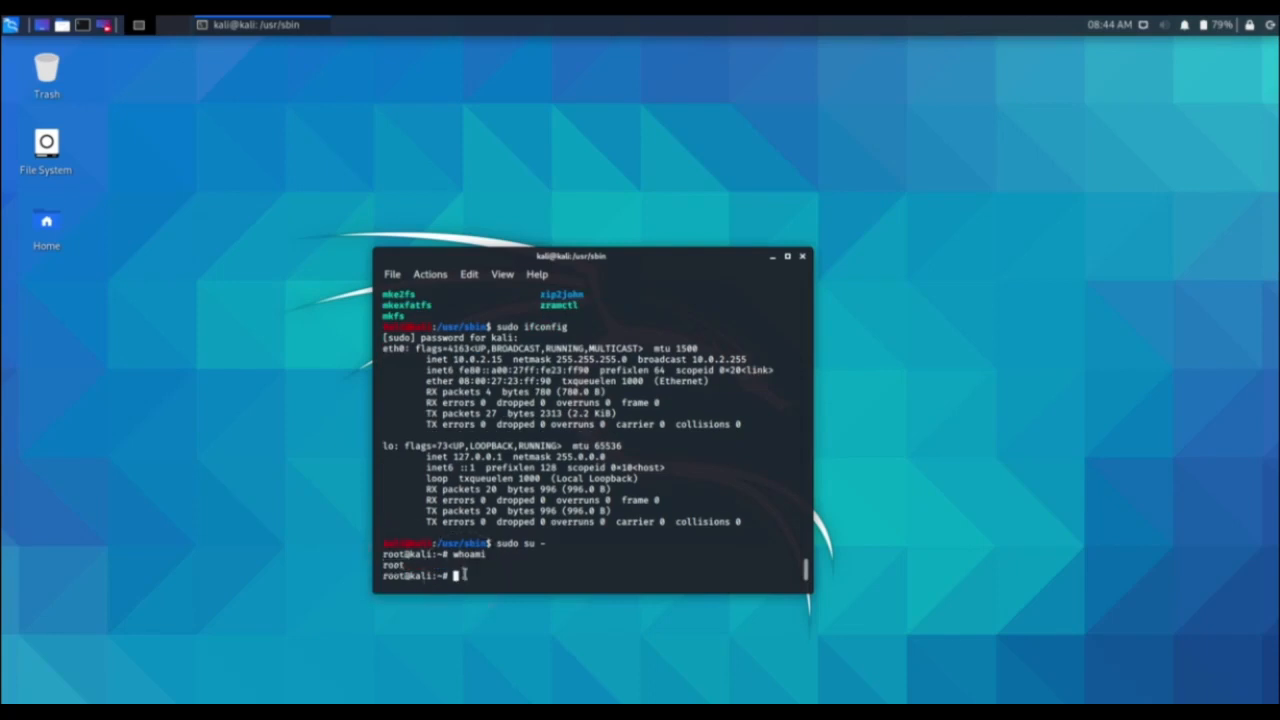
Run ifconfig as root to list the eth0 and lo interfaces
text(ifconfig)
key(Return)
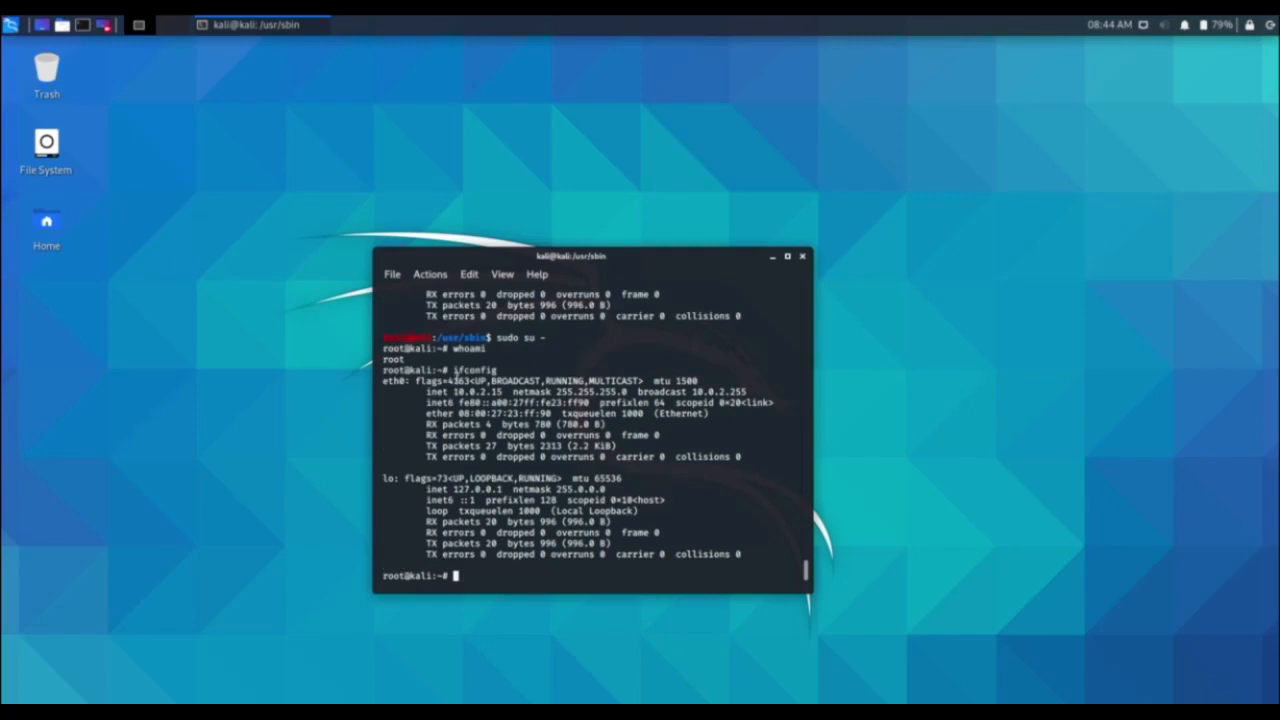
drag(452, 369, 500, 370)
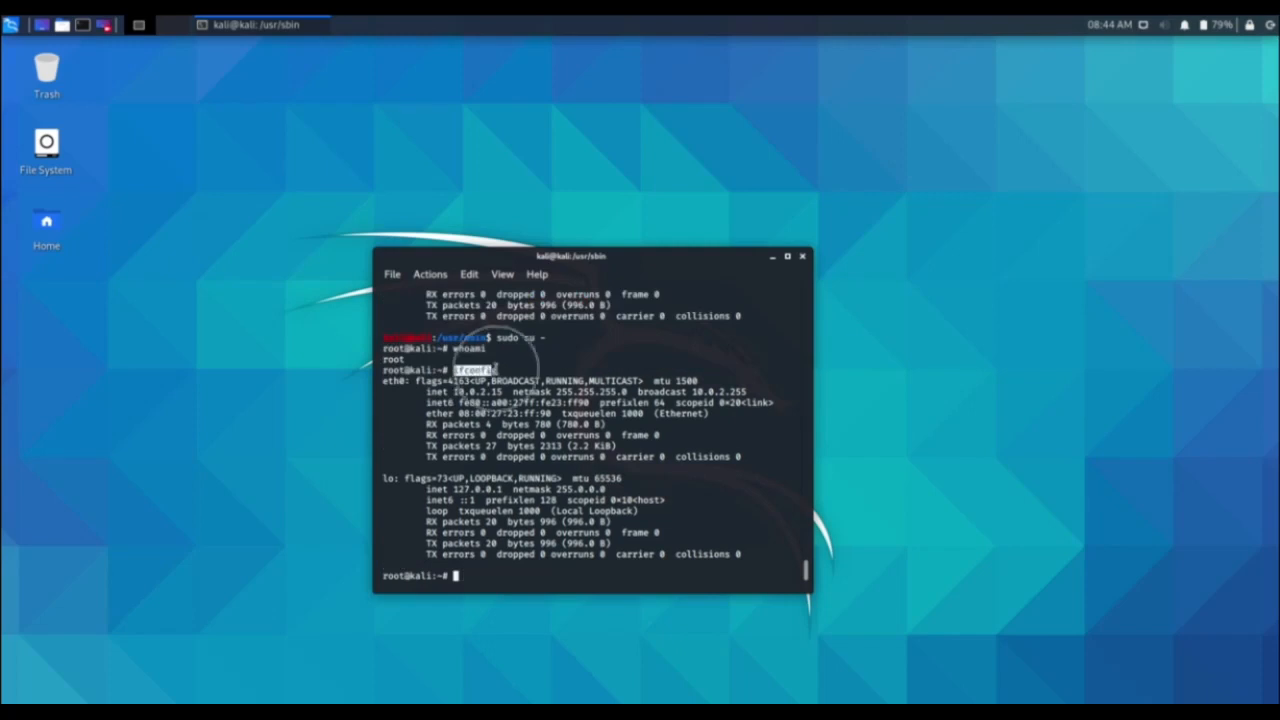